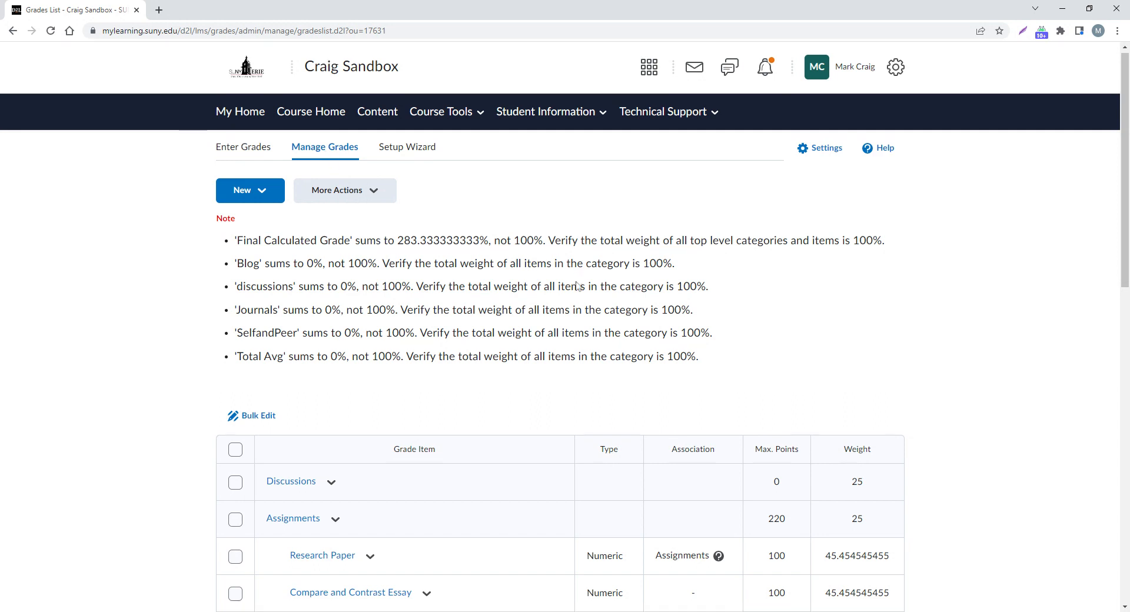
Open the page for deleting grade items and categories from the course's grade list.
{"action": "scroll", "coordinate": [577, 286], "scroll_direction": "down", "scroll_amount": 4}
{"action": "scroll", "coordinate": [577, 286], "scroll_direction": "down", "scroll_amount": 3}
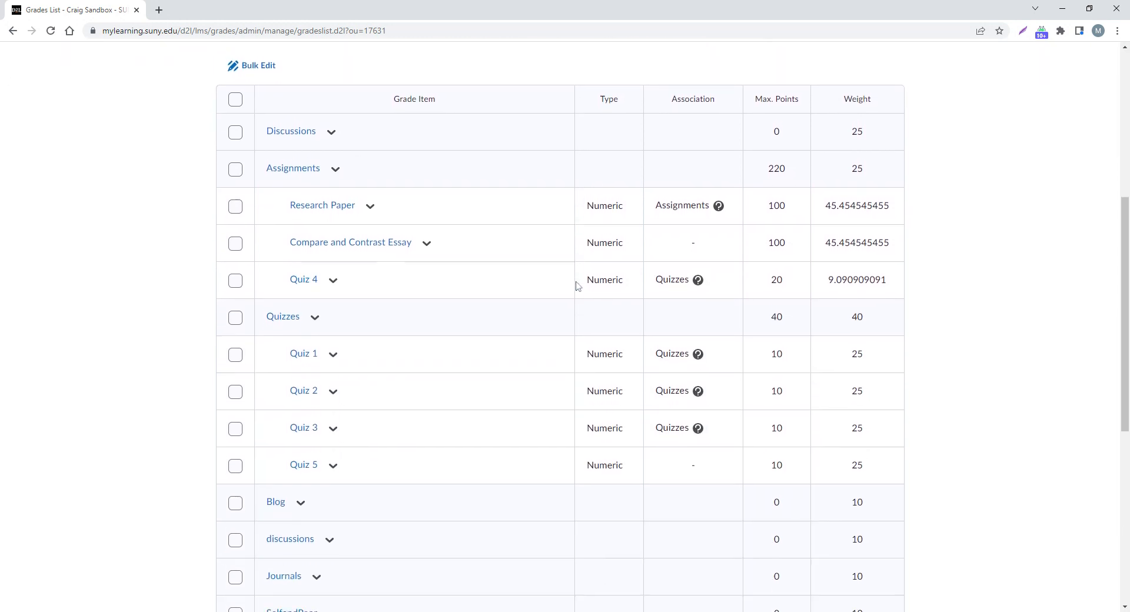
{"action": "scroll", "coordinate": [577, 287], "scroll_direction": "down", "scroll_amount": 6}
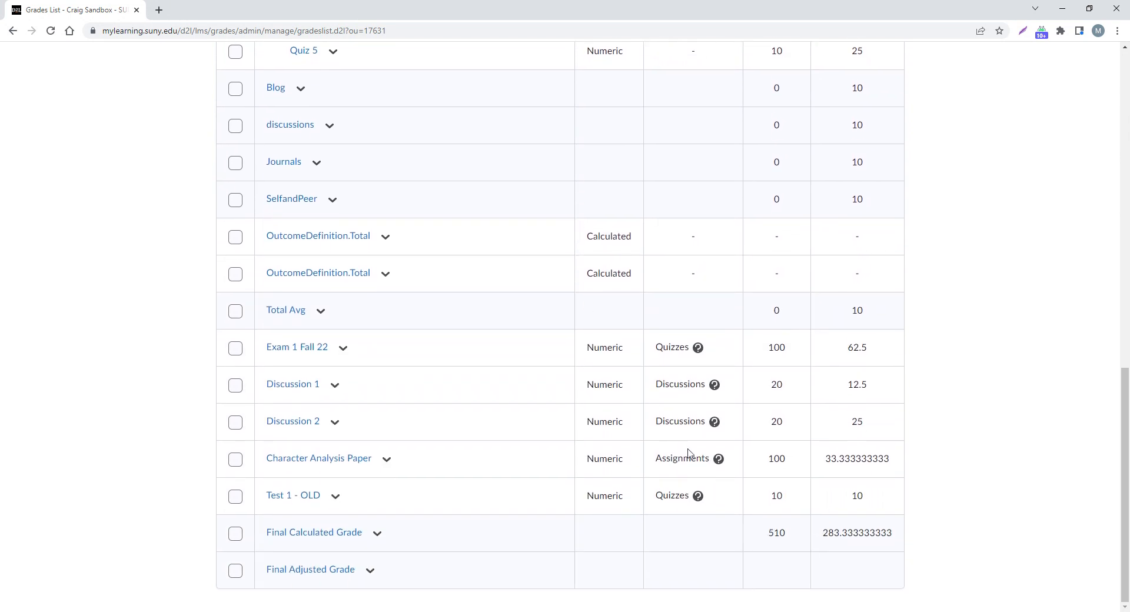
{"action": "scroll", "coordinate": [688, 454], "scroll_direction": "up", "scroll_amount": 4}
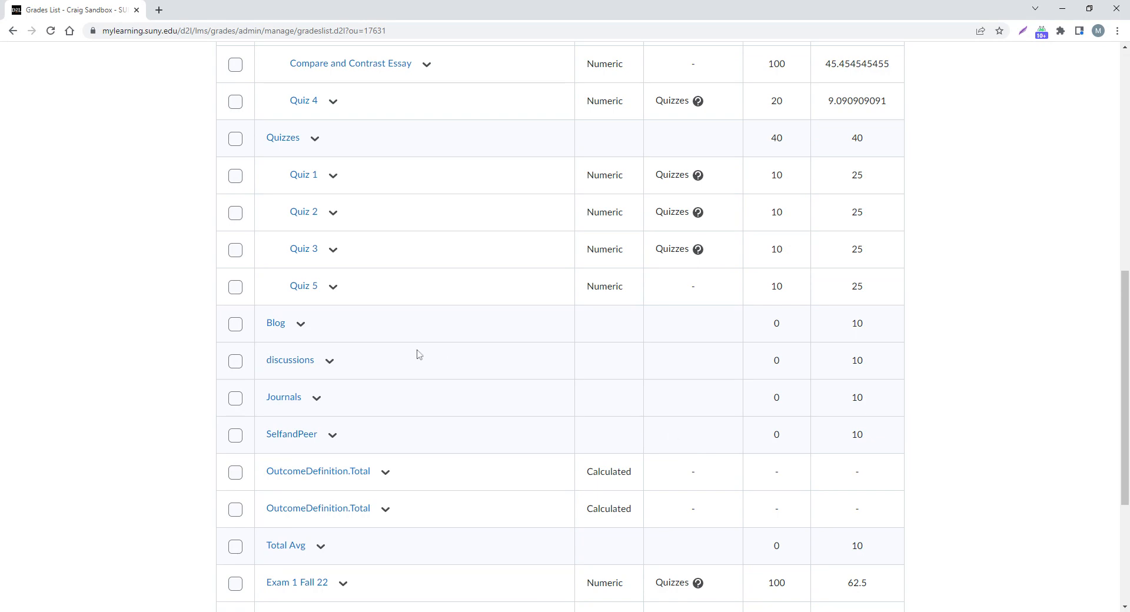
{"action": "scroll", "coordinate": [458, 367], "scroll_direction": "up", "scroll_amount": 6}
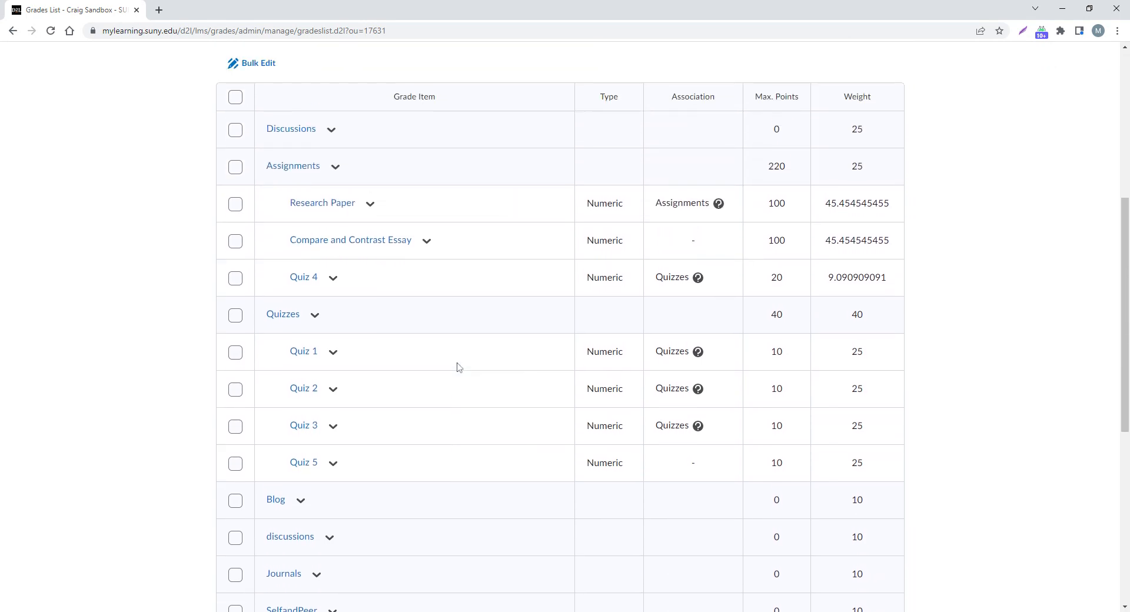
{"action": "scroll", "coordinate": [456, 366], "scroll_direction": "up", "scroll_amount": 3}
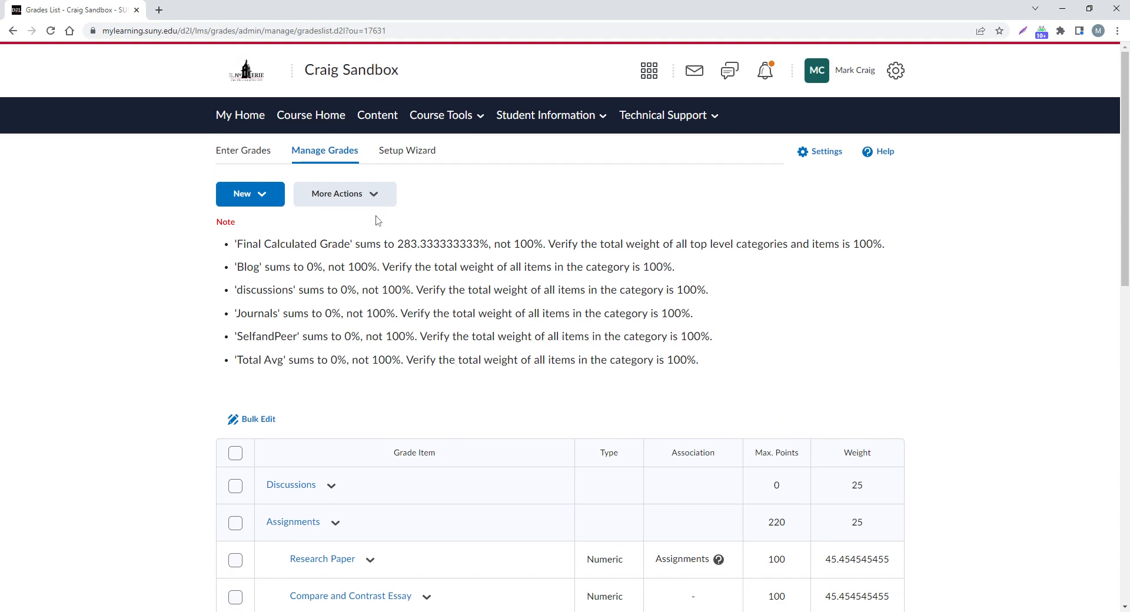
{"action": "left_click", "coordinate": [355, 200]}
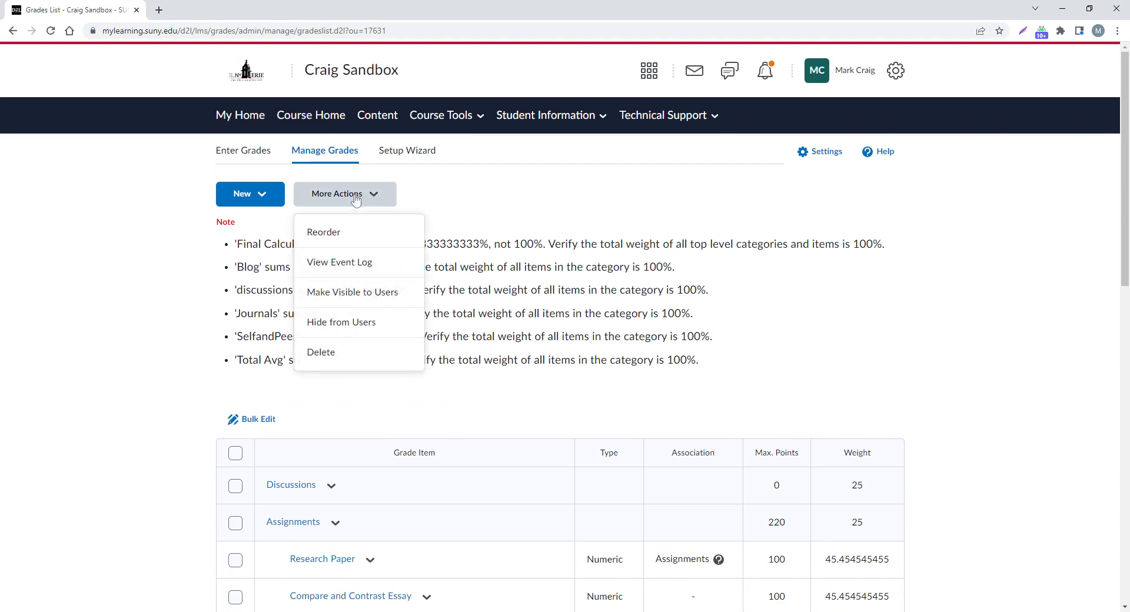
{"action": "left_click", "coordinate": [338, 357]}
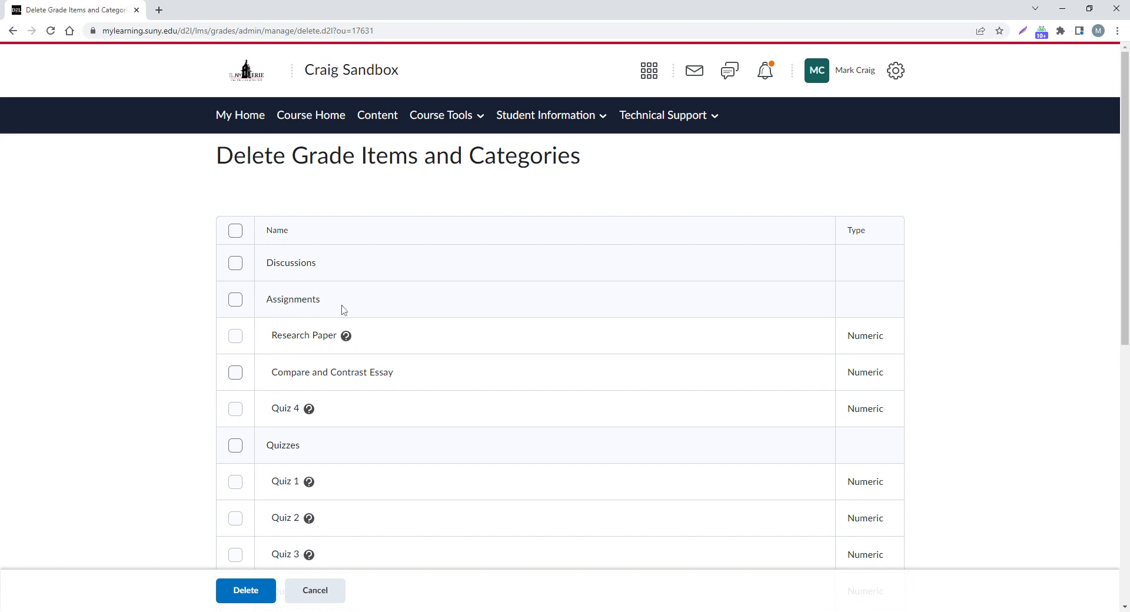
Select the Blog, discussions, Journals and SelfandPeer categories for deletion.
{"action": "scroll", "coordinate": [365, 305], "scroll_direction": "down", "scroll_amount": 6}
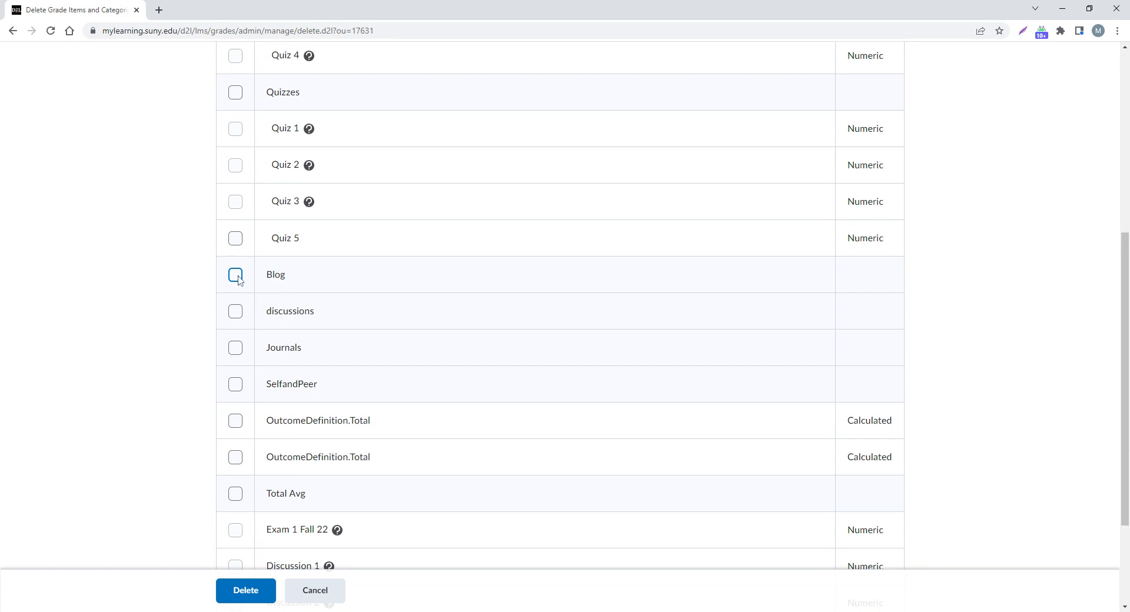
{"action": "left_click", "coordinate": [235, 275]}
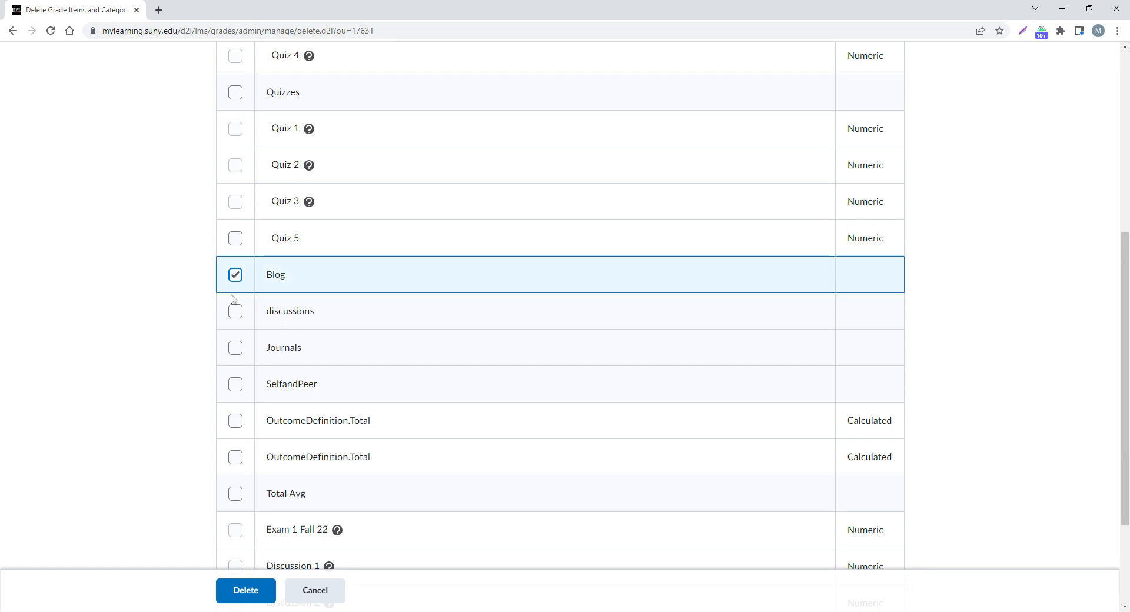
{"action": "left_click", "coordinate": [235, 348]}
{"action": "left_click", "coordinate": [236, 384]}
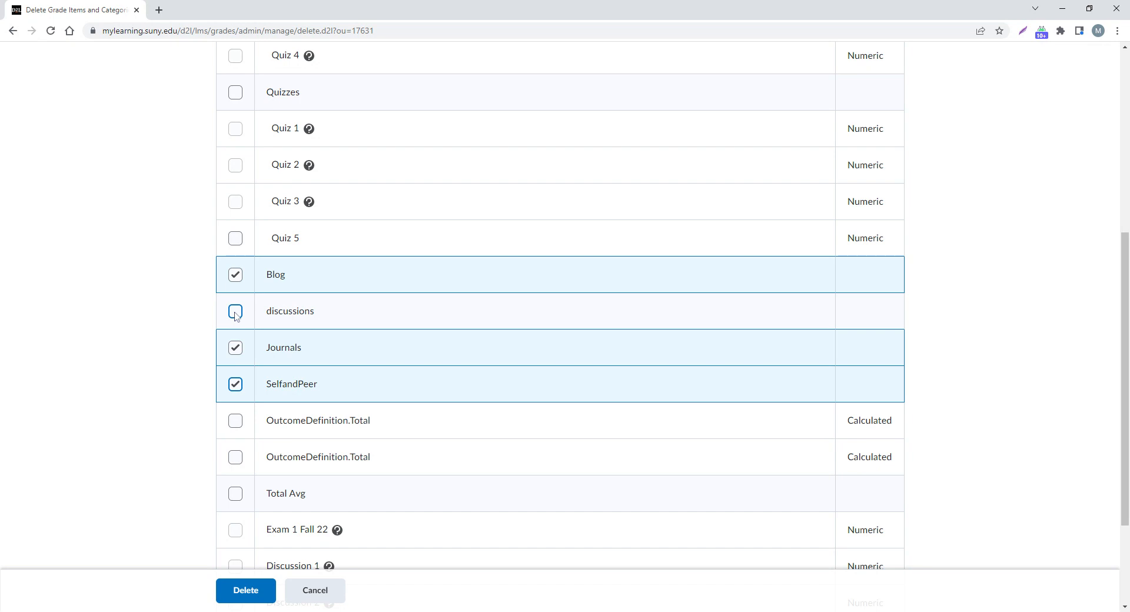
{"action": "left_click", "coordinate": [236, 312]}
{"action": "scroll", "coordinate": [259, 315], "scroll_direction": "down", "scroll_amount": 2}
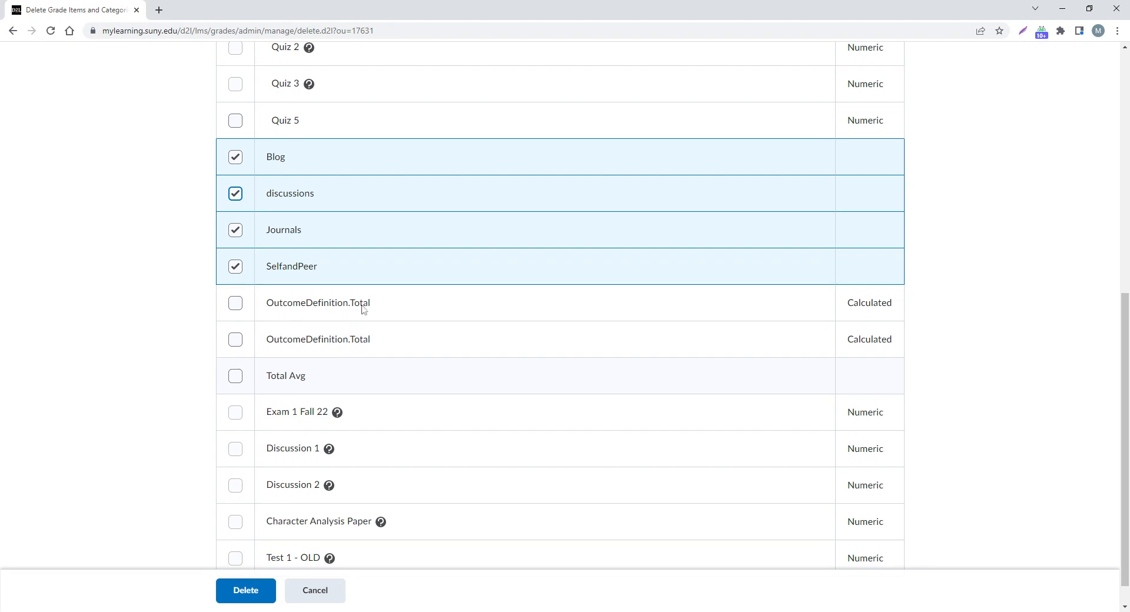
Add both OutcomeDefinition.Total items and the Total Avg category to the deletion selection.
{"action": "left_click", "coordinate": [235, 303]}
{"action": "left_click", "coordinate": [236, 339]}
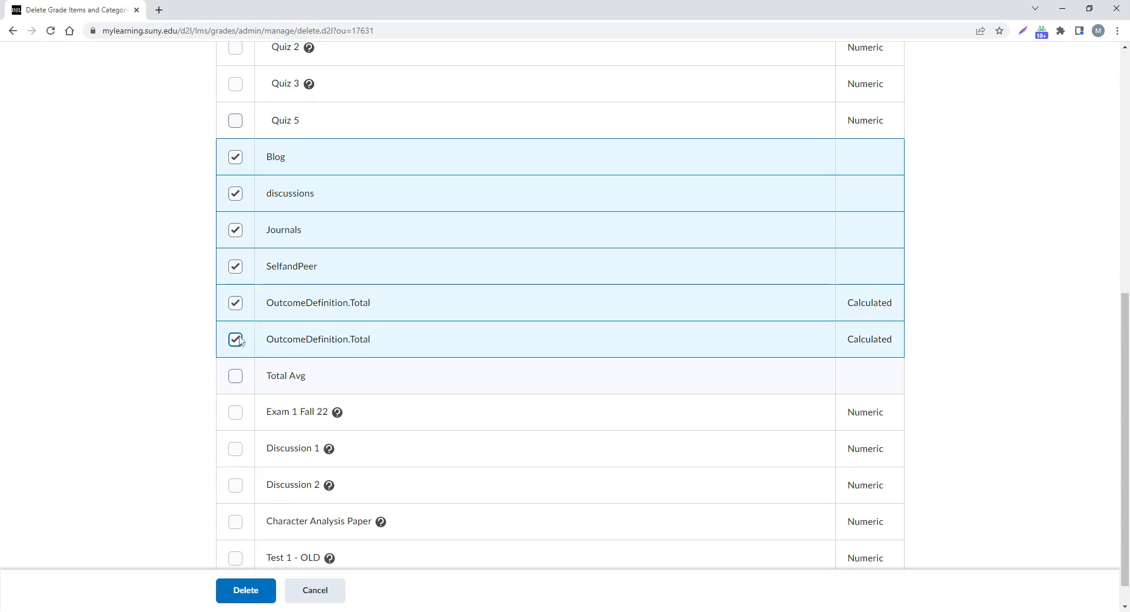
{"action": "scroll", "coordinate": [321, 293], "scroll_direction": "down", "scroll_amount": 1}
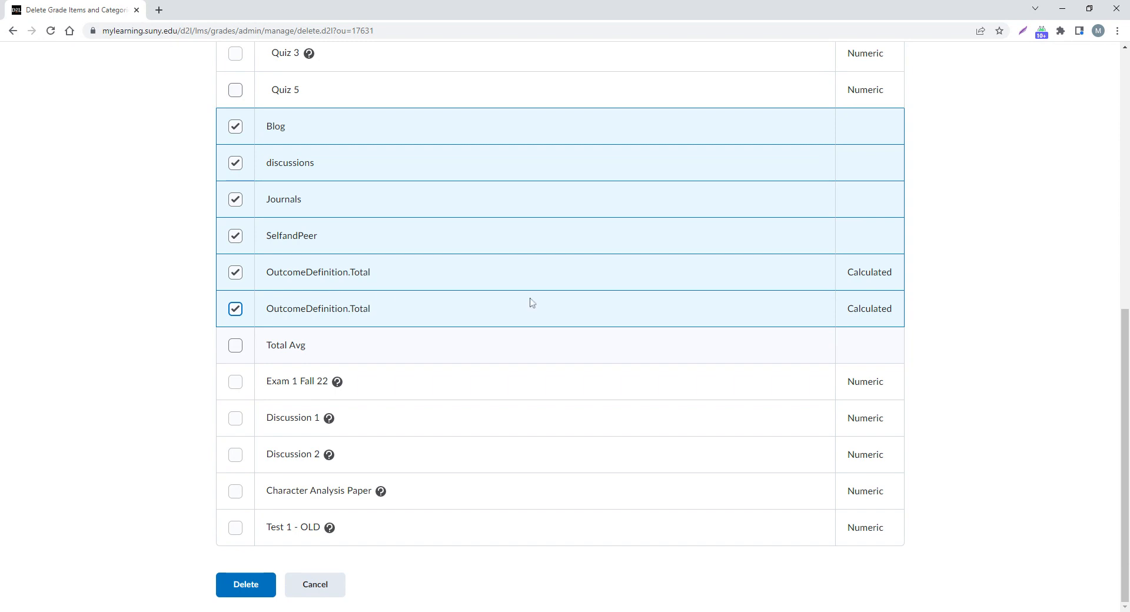
{"action": "left_click", "coordinate": [235, 347]}
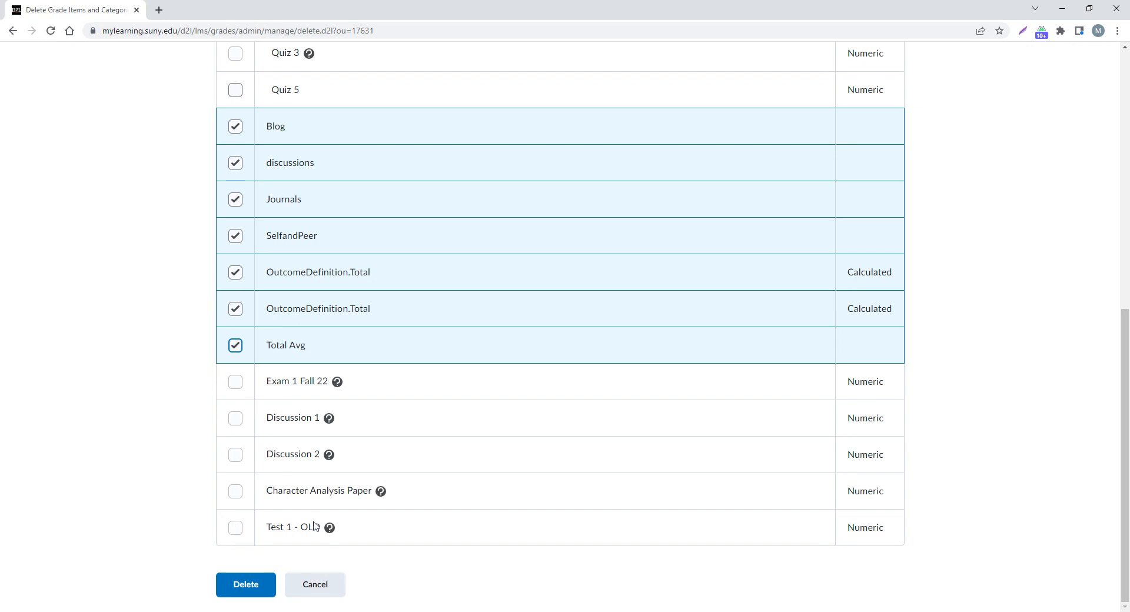
{"action": "scroll", "coordinate": [314, 525], "scroll_direction": "up", "scroll_amount": 5}
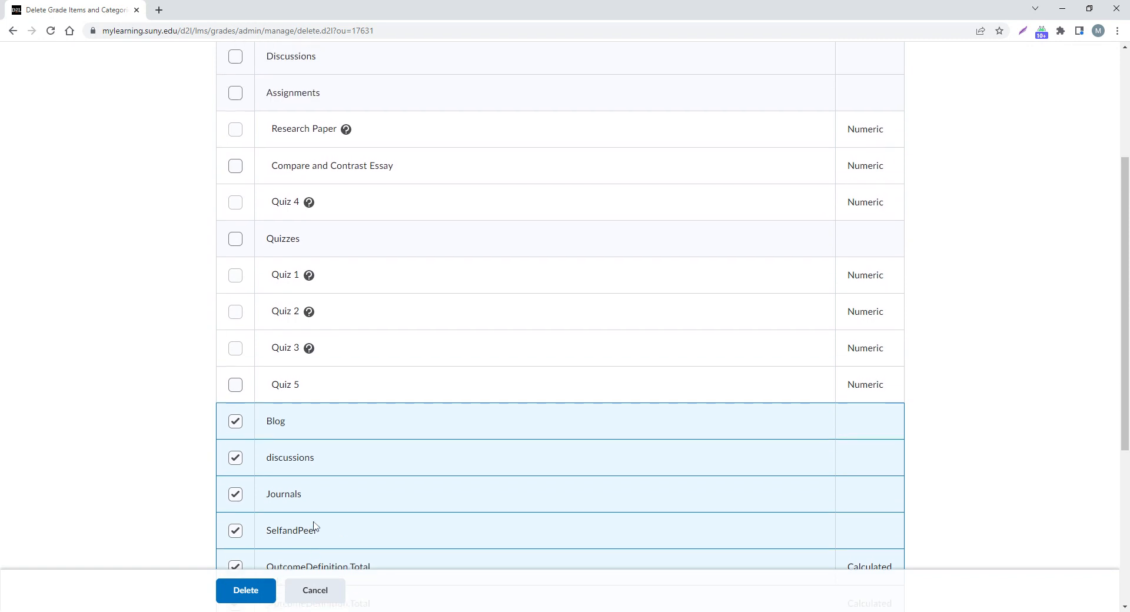
{"action": "scroll", "coordinate": [314, 525], "scroll_direction": "up", "scroll_amount": 3}
{"action": "scroll", "coordinate": [353, 371], "scroll_direction": "down", "scroll_amount": 3}
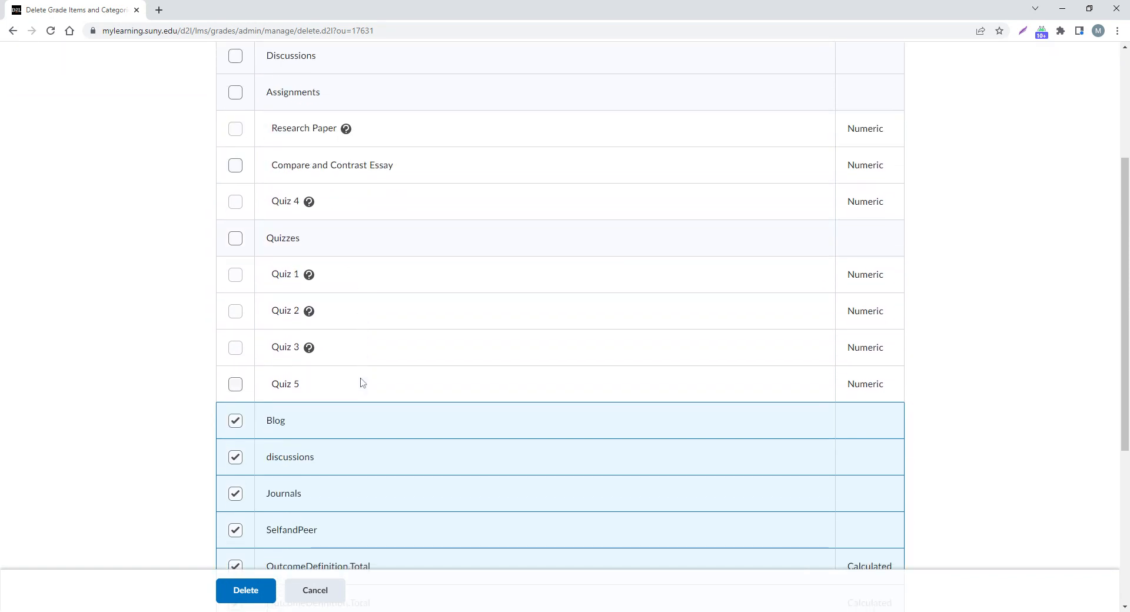
{"action": "left_click", "coordinate": [239, 386]}
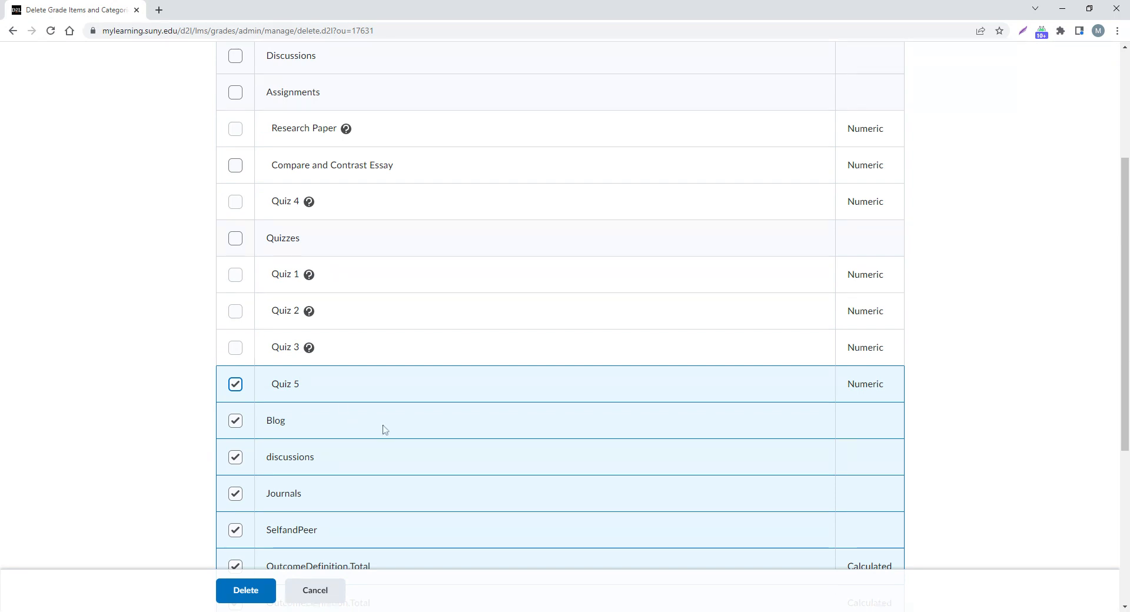
{"action": "left_click", "coordinate": [241, 387]}
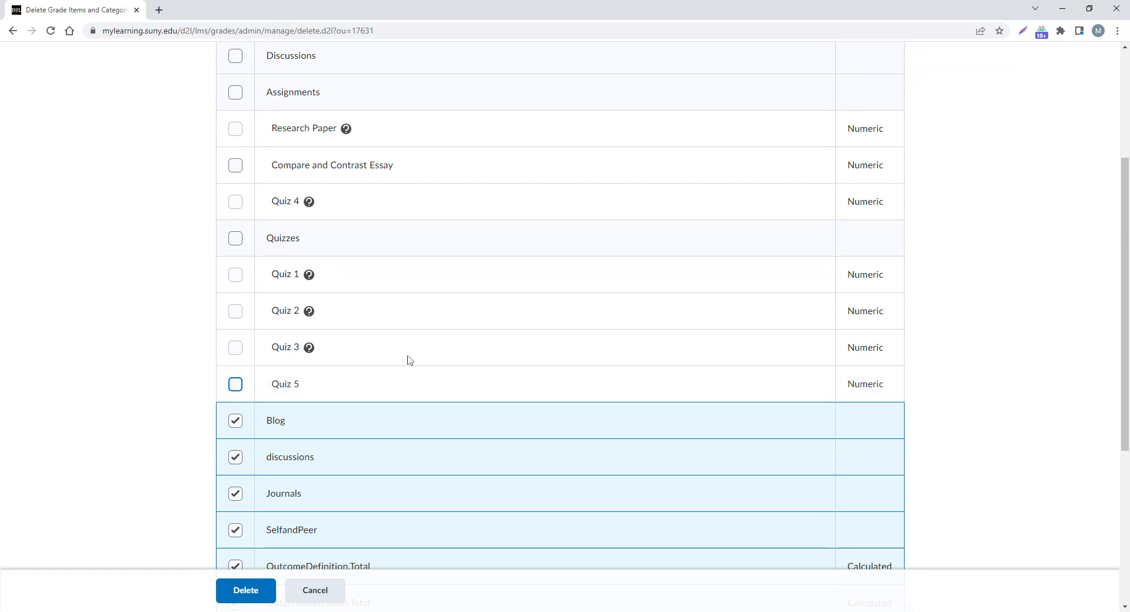
Delete the selected grade items and categories, from Blog through Total Avg.
{"action": "scroll", "coordinate": [286, 292], "scroll_direction": "down", "scroll_amount": 4}
{"action": "scroll", "coordinate": [286, 297], "scroll_direction": "down", "scroll_amount": 1}
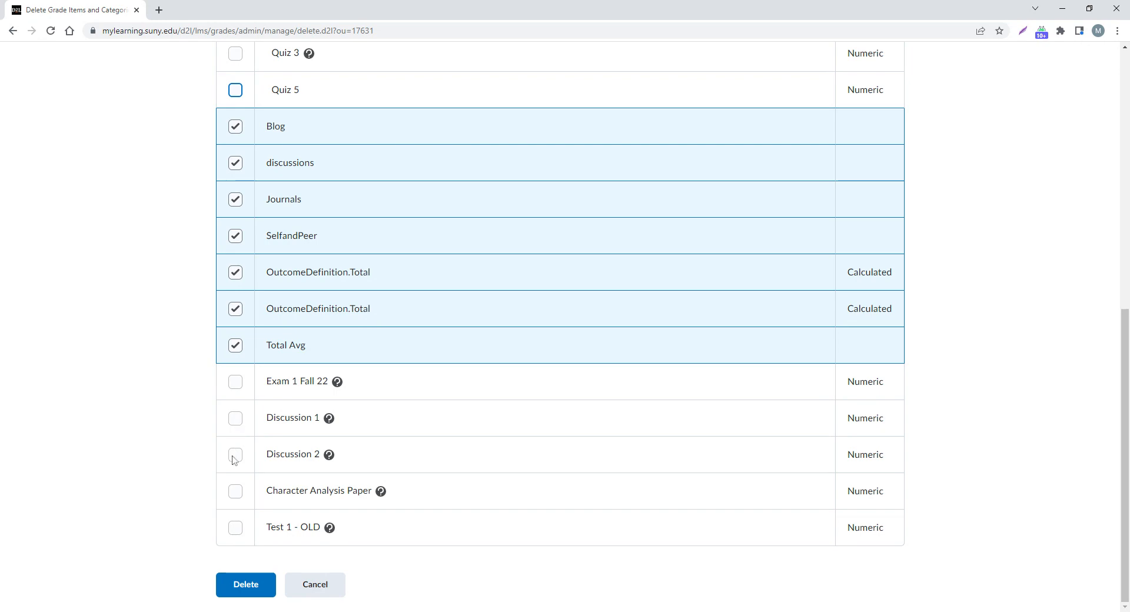
{"action": "left_click", "coordinate": [247, 585]}
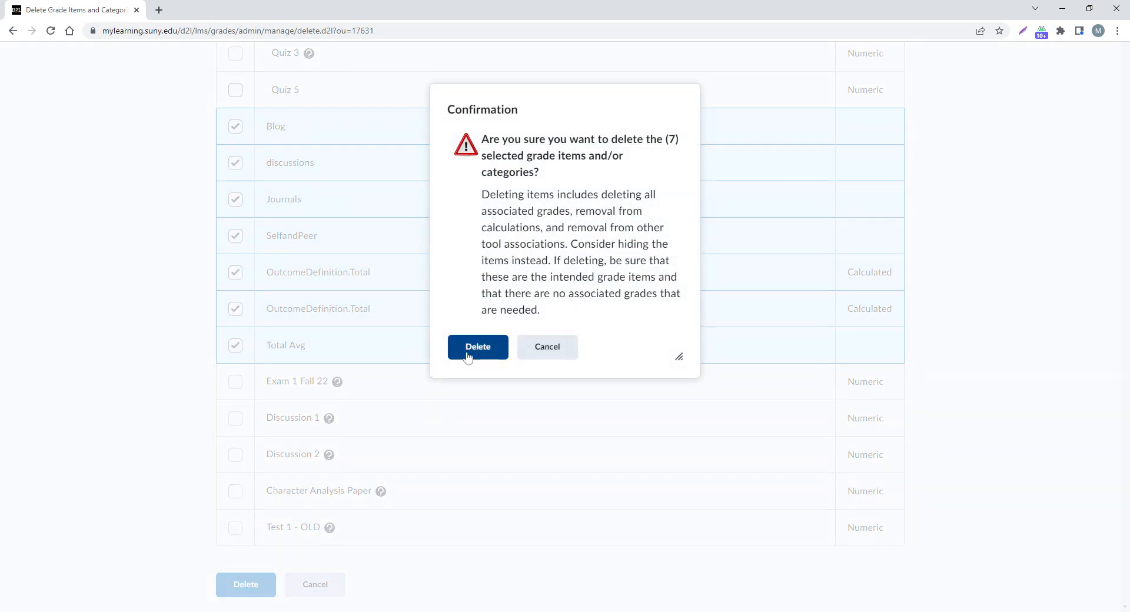
{"action": "left_click", "coordinate": [474, 350]}
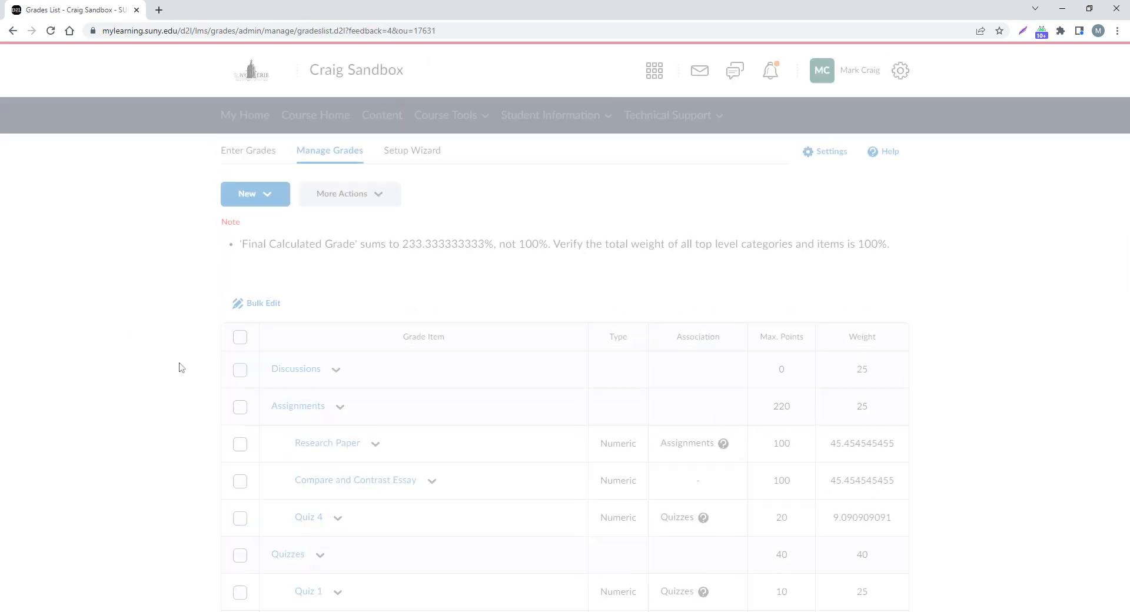
Examine the remaining grade items and their tool associations, especially the association of Test 1 - OLD.
{"action": "scroll", "coordinate": [265, 371], "scroll_direction": "down", "scroll_amount": 7}
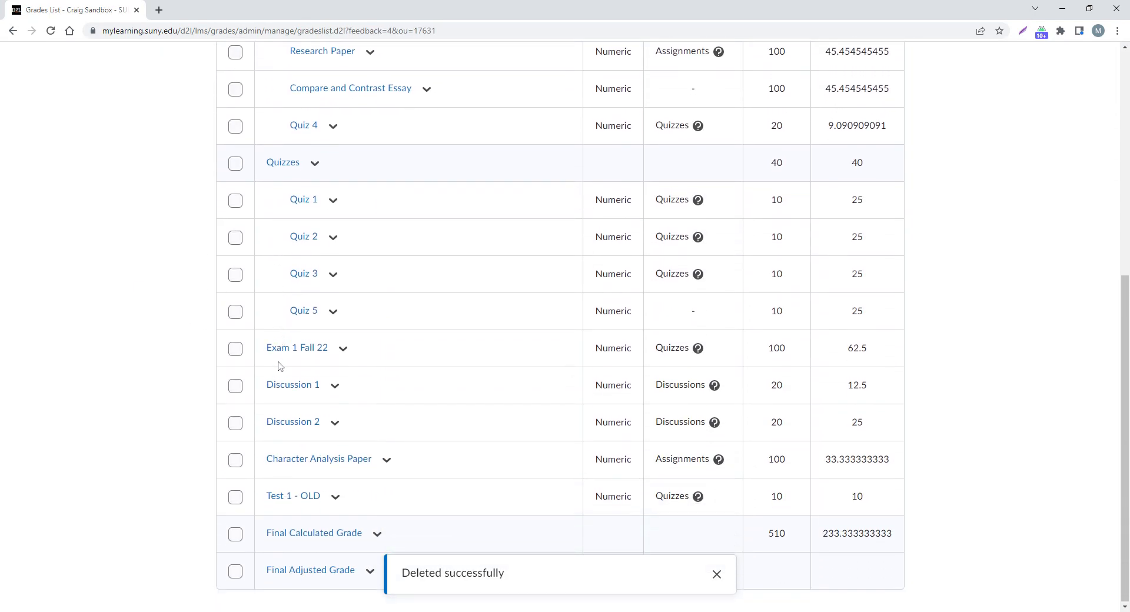
{"action": "scroll", "coordinate": [492, 343], "scroll_direction": "up", "scroll_amount": 3}
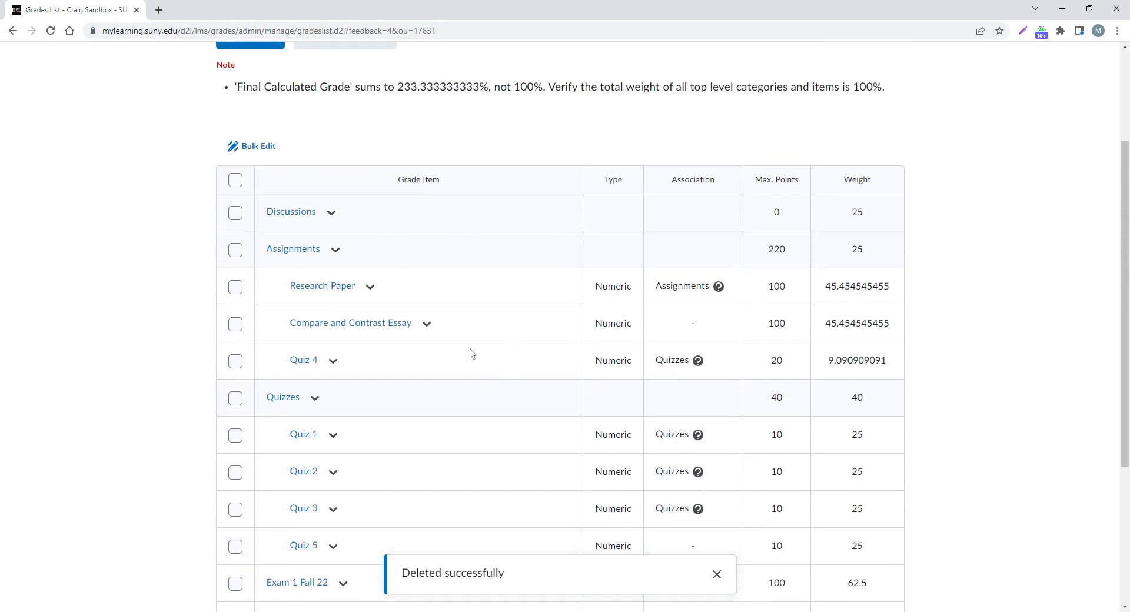
{"action": "scroll", "coordinate": [505, 357], "scroll_direction": "down", "scroll_amount": 3}
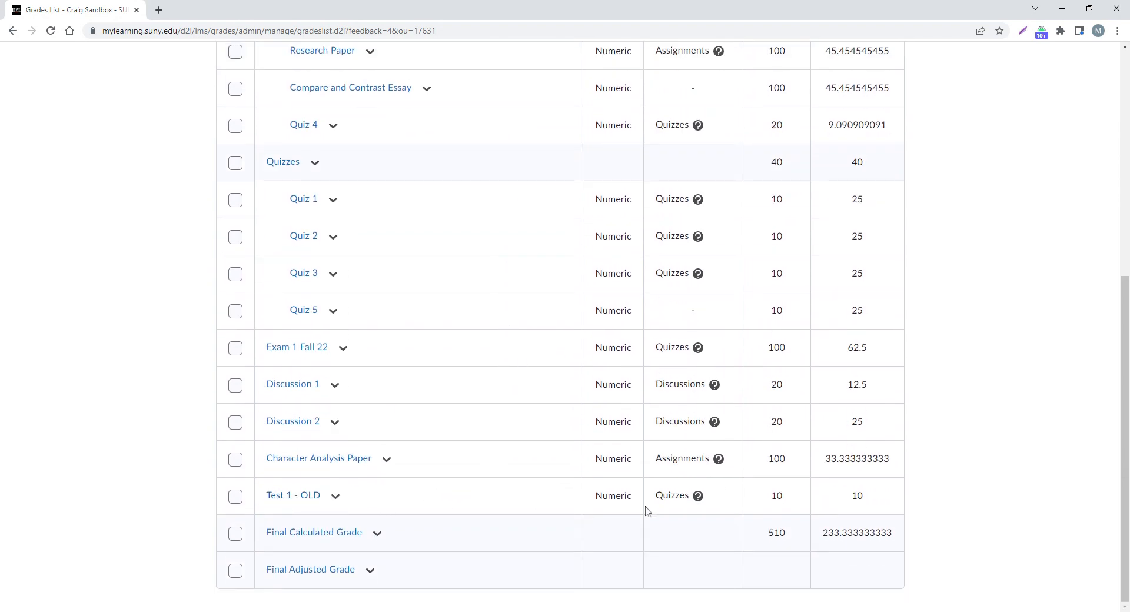
{"action": "scroll", "coordinate": [692, 428], "scroll_direction": "up", "scroll_amount": 5}
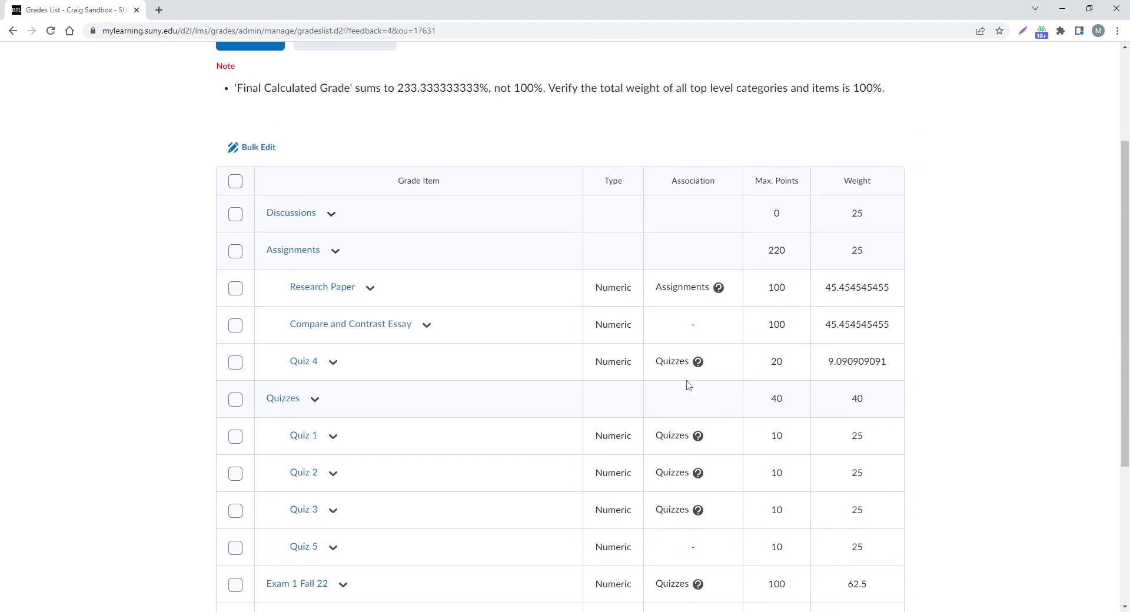
{"action": "scroll", "coordinate": [704, 336], "scroll_direction": "down", "scroll_amount": 5}
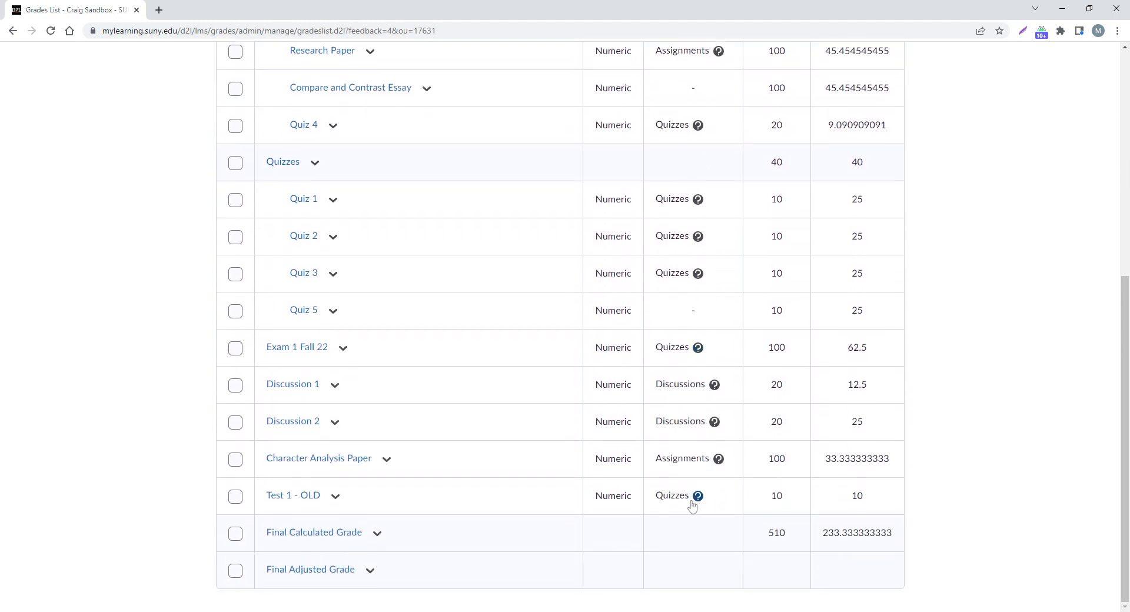
{"action": "left_click_drag", "start_coordinate": [691, 500], "coordinate": [649, 505]}
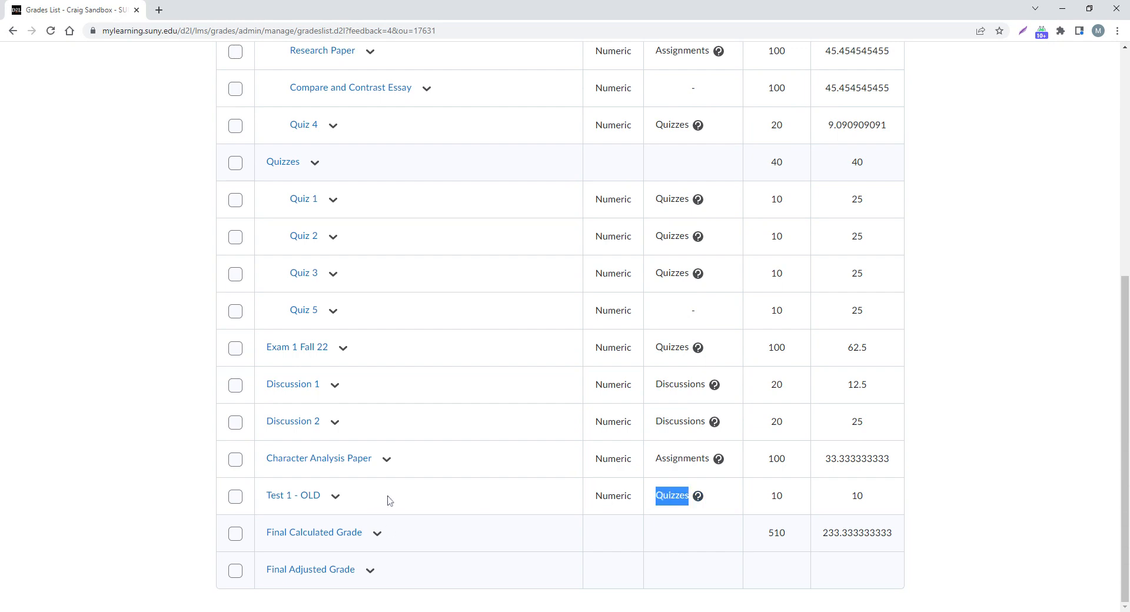
{"action": "left_click", "coordinate": [429, 501]}
{"action": "scroll", "coordinate": [551, 388], "scroll_direction": "up", "scroll_amount": 7}
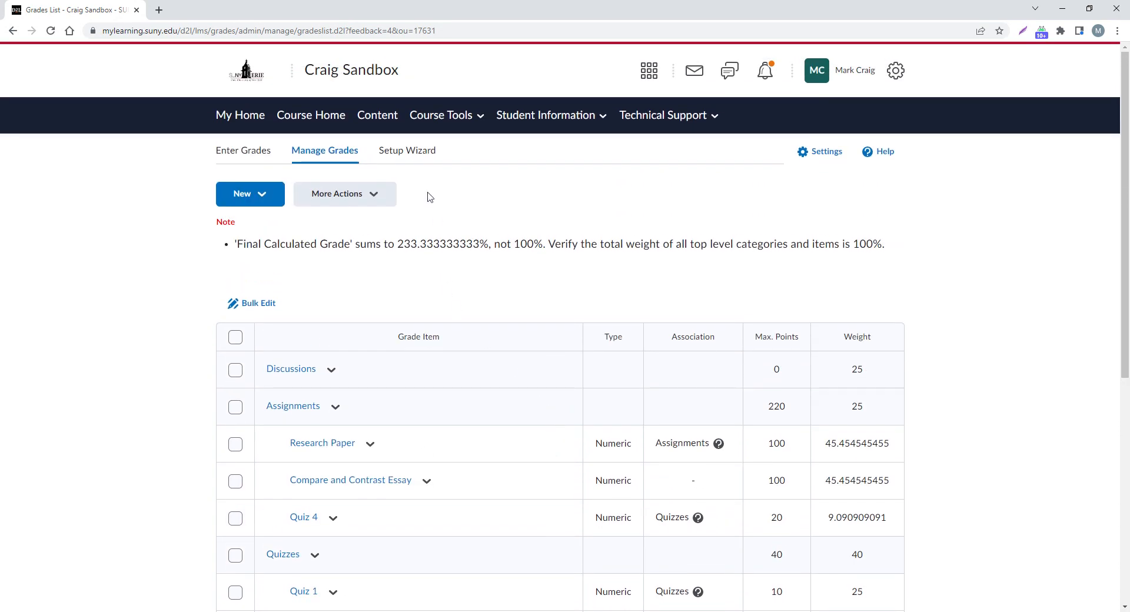
Open the course's quiz management list and select the Test 1-OLD quiz.
{"action": "left_click", "coordinate": [448, 116]}
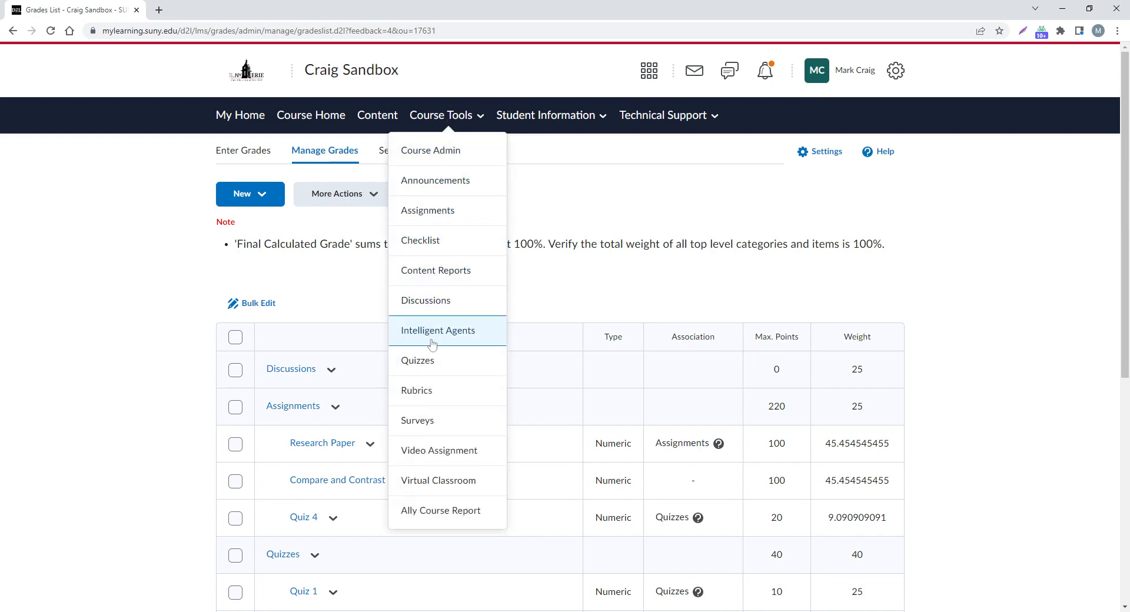
{"action": "left_click", "coordinate": [438, 361]}
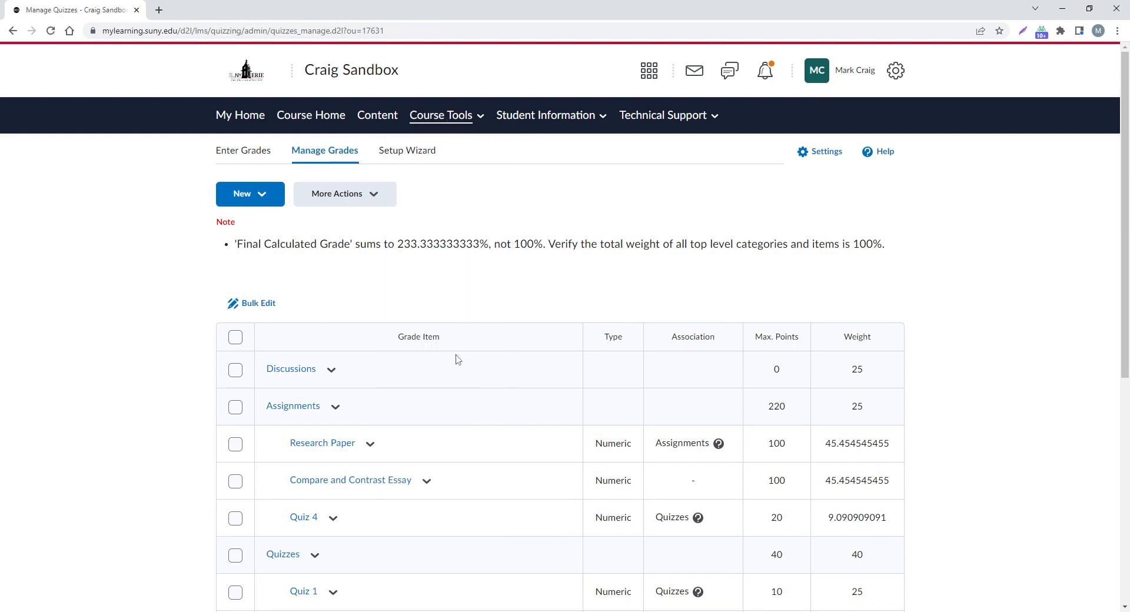
{"action": "scroll", "coordinate": [473, 332], "scroll_direction": "down", "scroll_amount": 1}
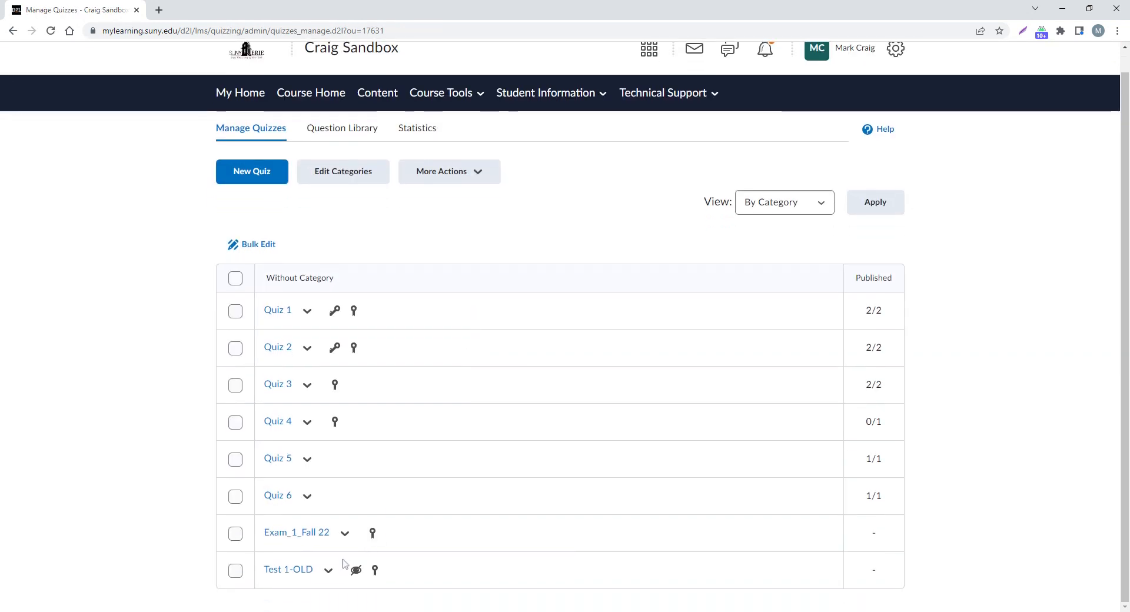
{"action": "left_click", "coordinate": [236, 572]}
{"action": "left_click", "coordinate": [444, 180]}
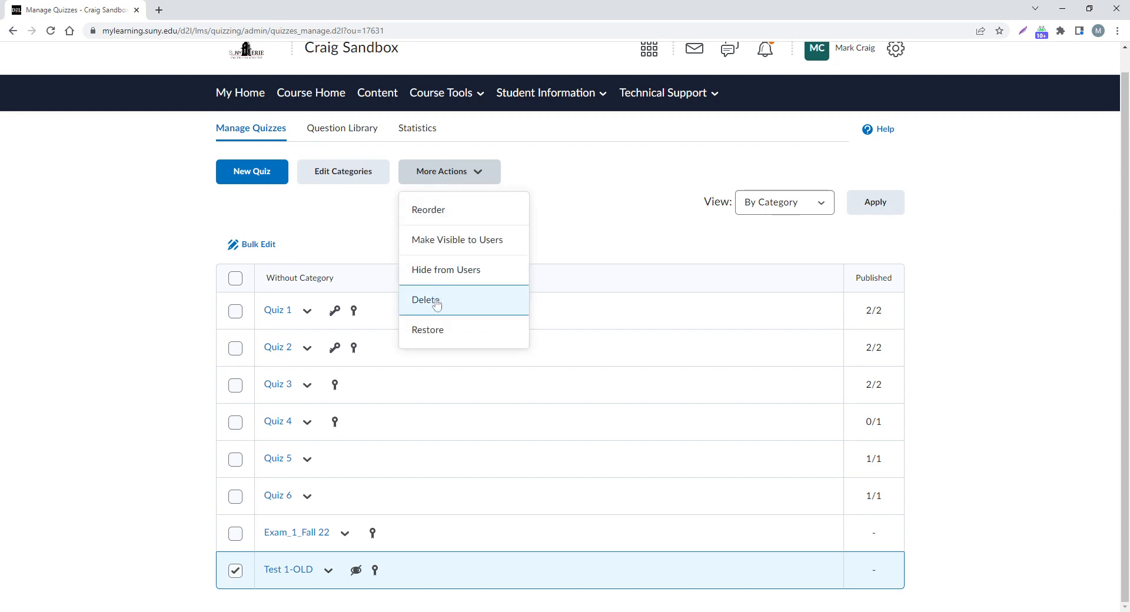
{"action": "left_click", "coordinate": [351, 229]}
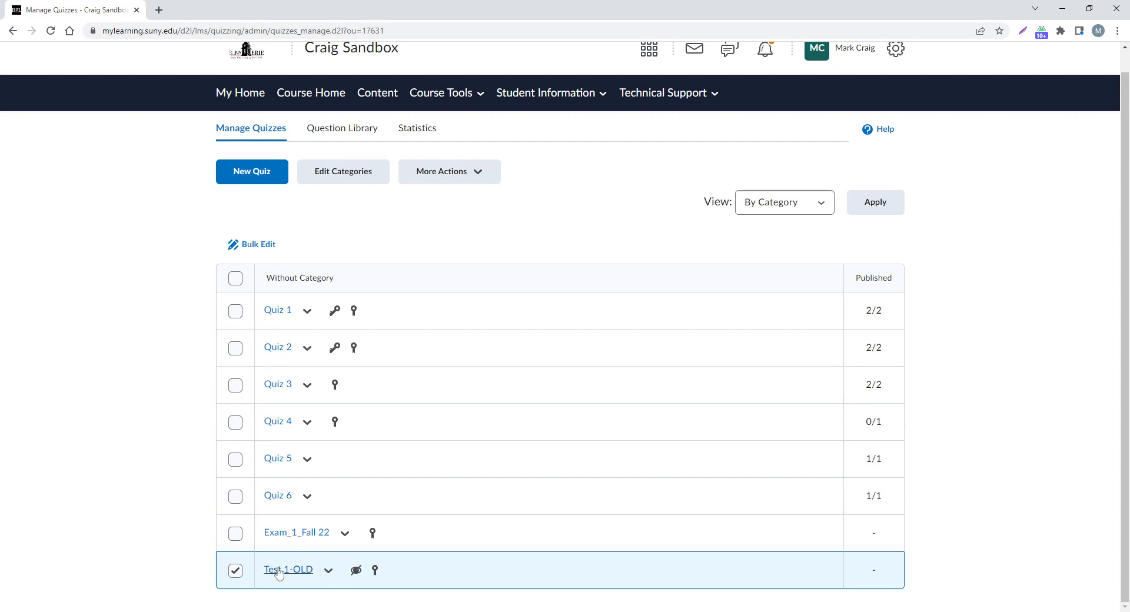
Set the Test 1-OLD quiz's associated grade item to None and save the quiz.
{"action": "left_click", "coordinate": [330, 571]}
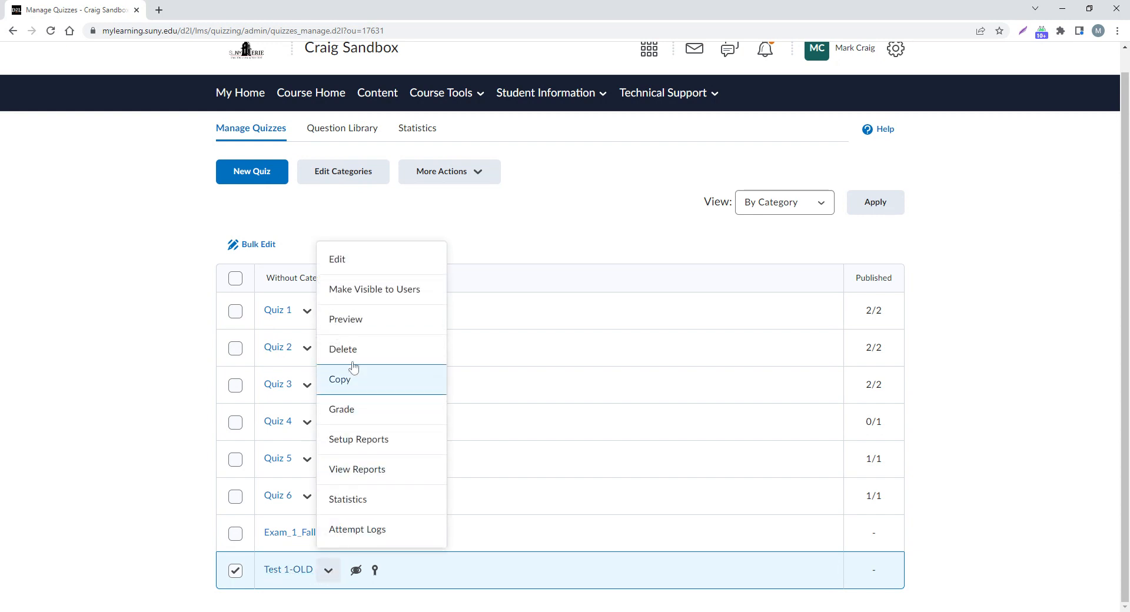
{"action": "left_click", "coordinate": [360, 269]}
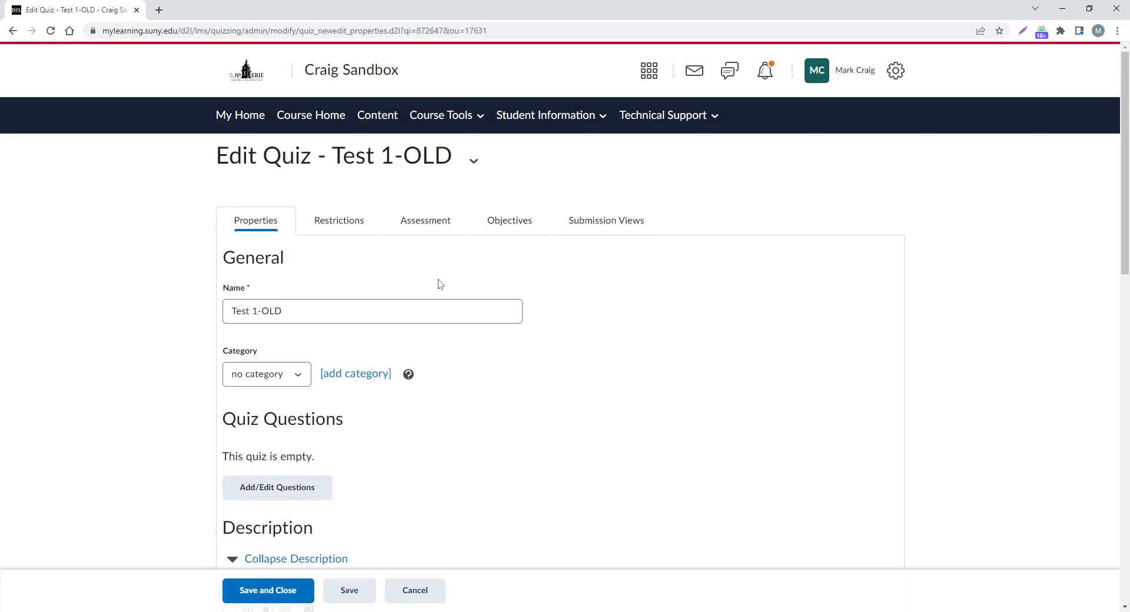
{"action": "left_click", "coordinate": [427, 224]}
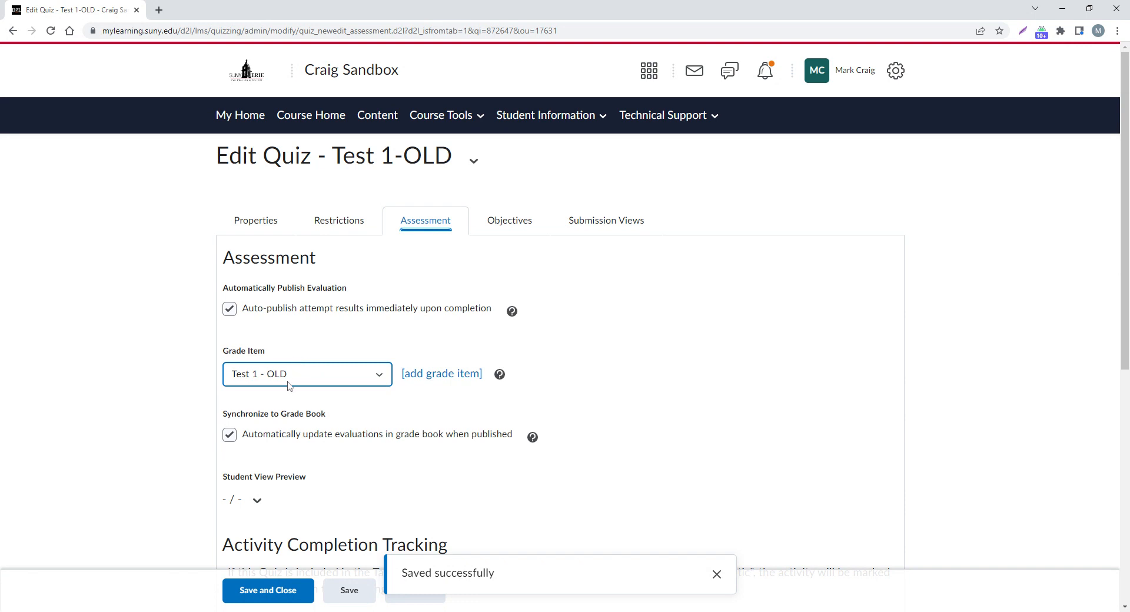
{"action": "left_click", "coordinate": [279, 392]}
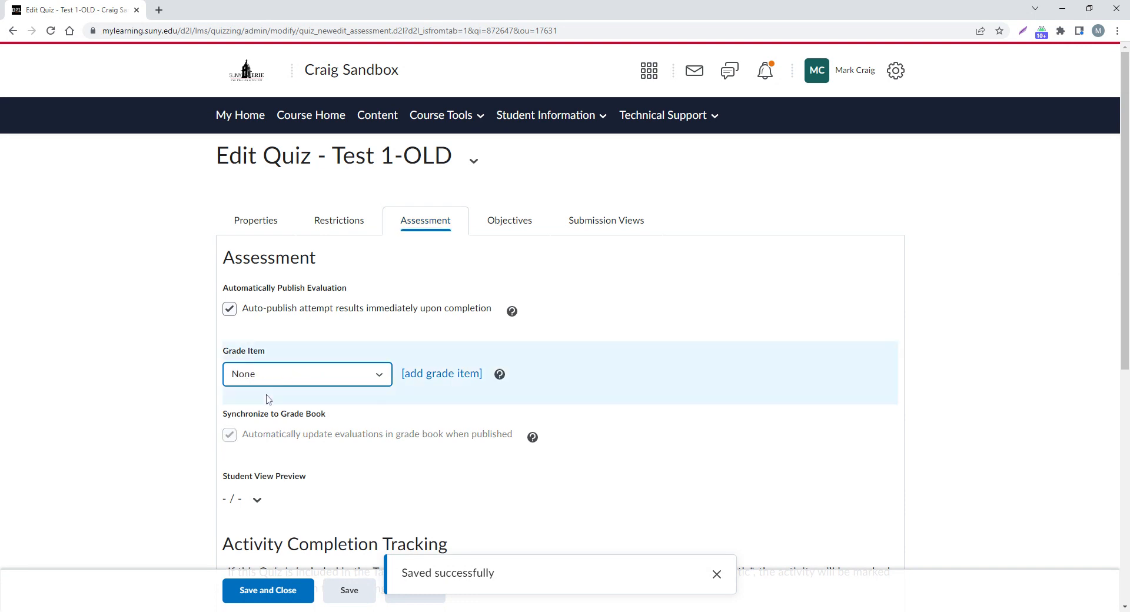
{"action": "left_click", "coordinate": [278, 595]}
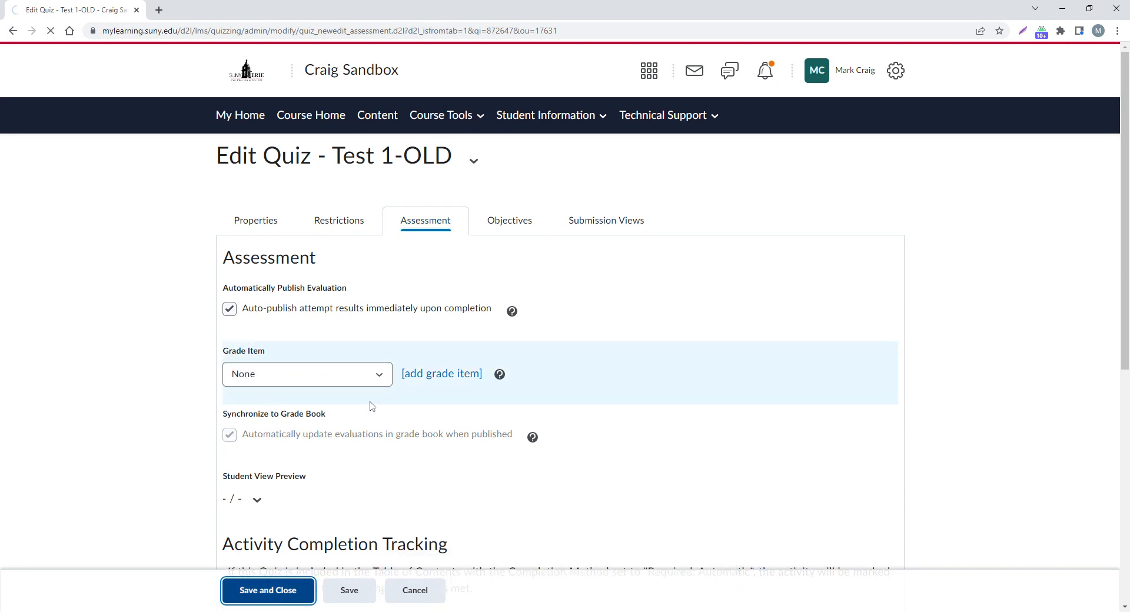
{"action": "scroll", "coordinate": [346, 481], "scroll_direction": "down", "scroll_amount": 1}
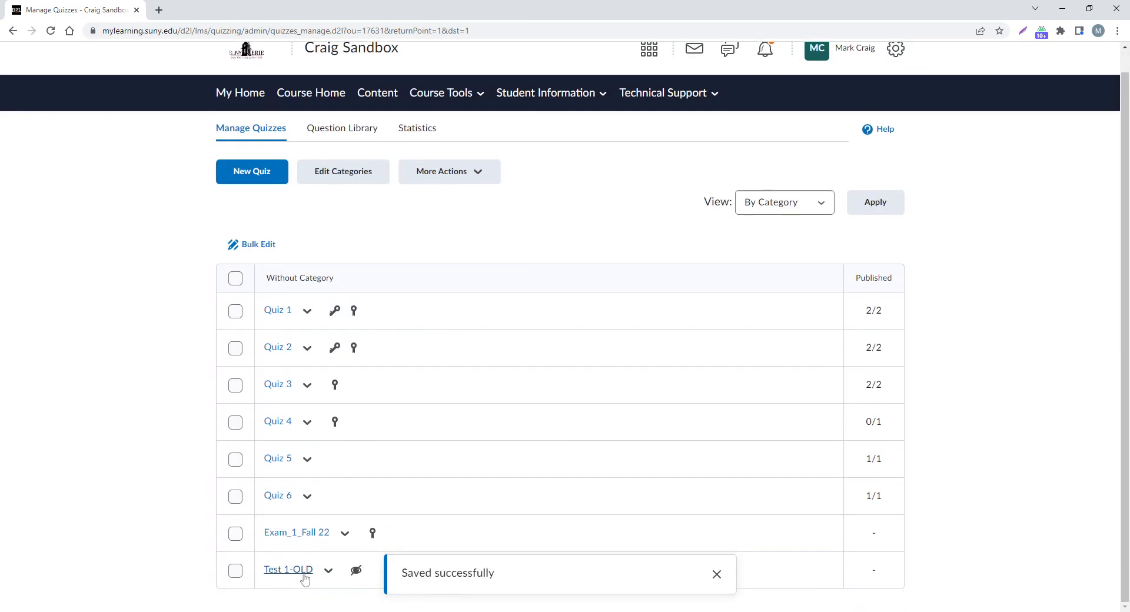
{"action": "scroll", "coordinate": [403, 417], "scroll_direction": "up", "scroll_amount": 1}
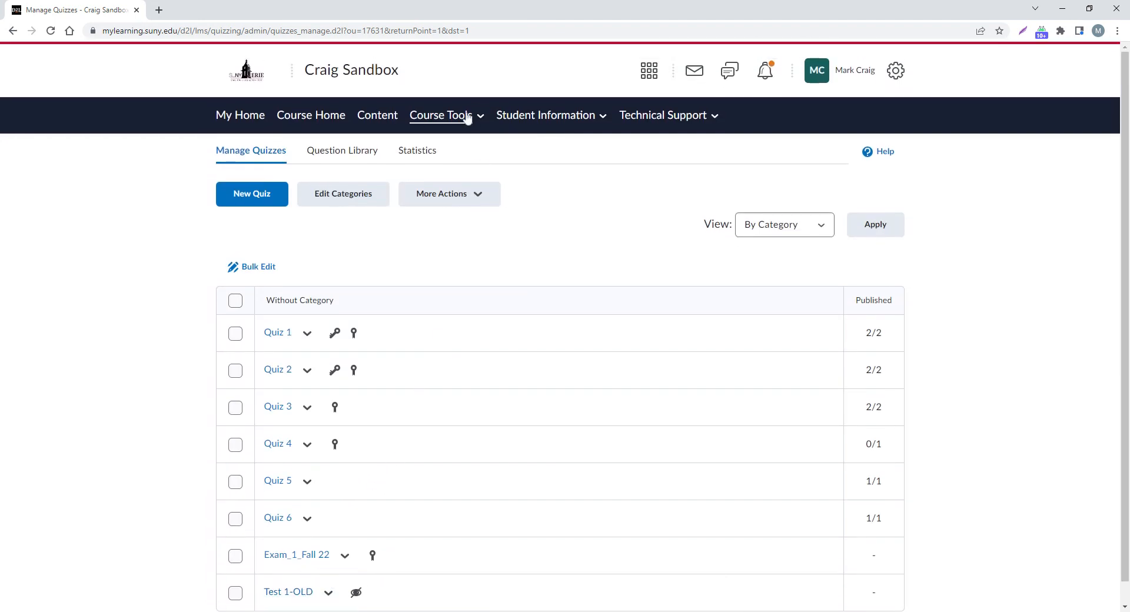
Open the Character Analysis Paper assignment for editing, view its grade book association options, and leave without saving.
{"action": "left_click", "coordinate": [468, 116]}
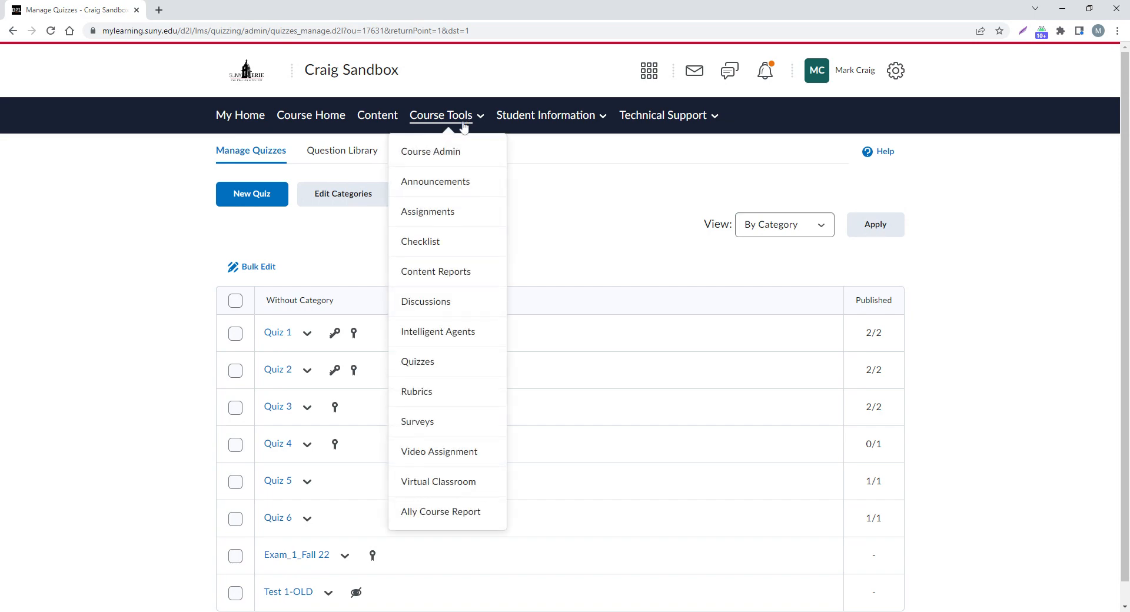
{"action": "left_click", "coordinate": [445, 212]}
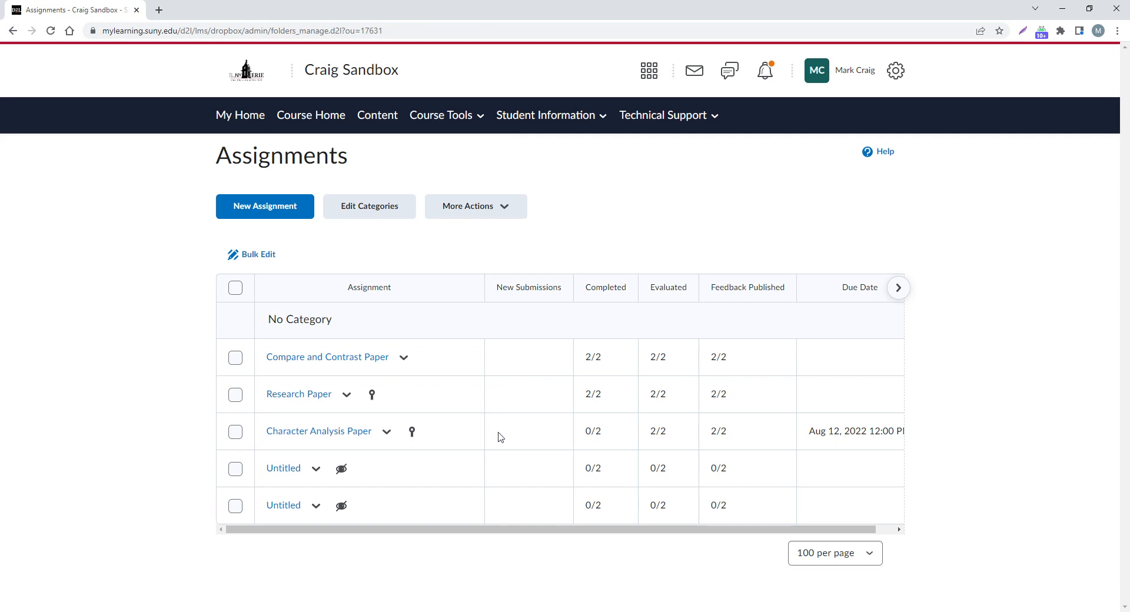
{"action": "left_click", "coordinate": [387, 432]}
{"action": "left_click", "coordinate": [415, 274]}
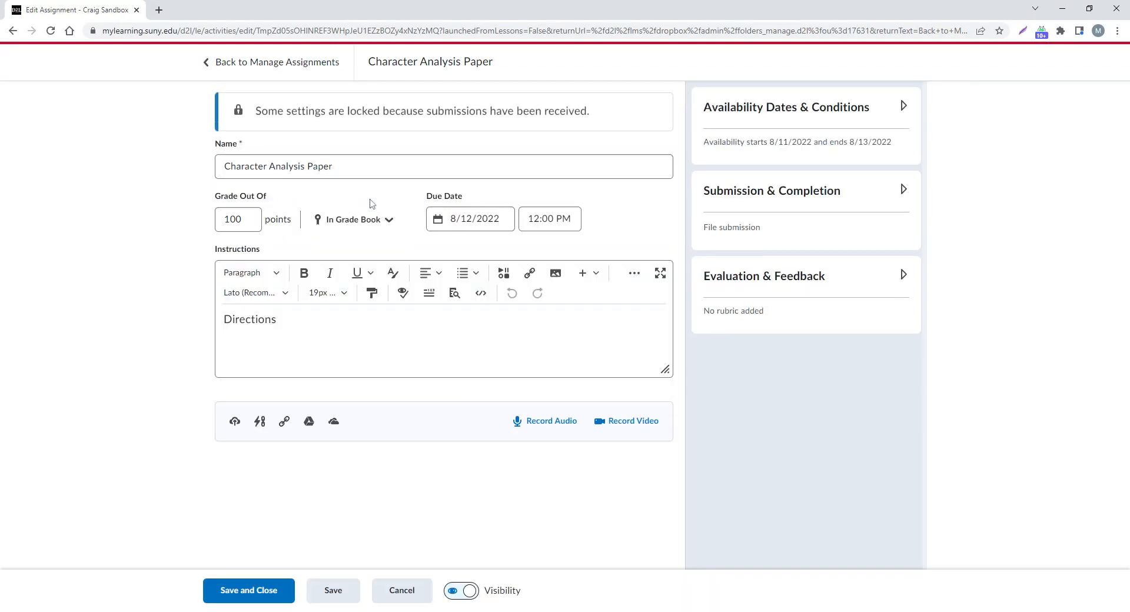
{"action": "left_click", "coordinate": [369, 228]}
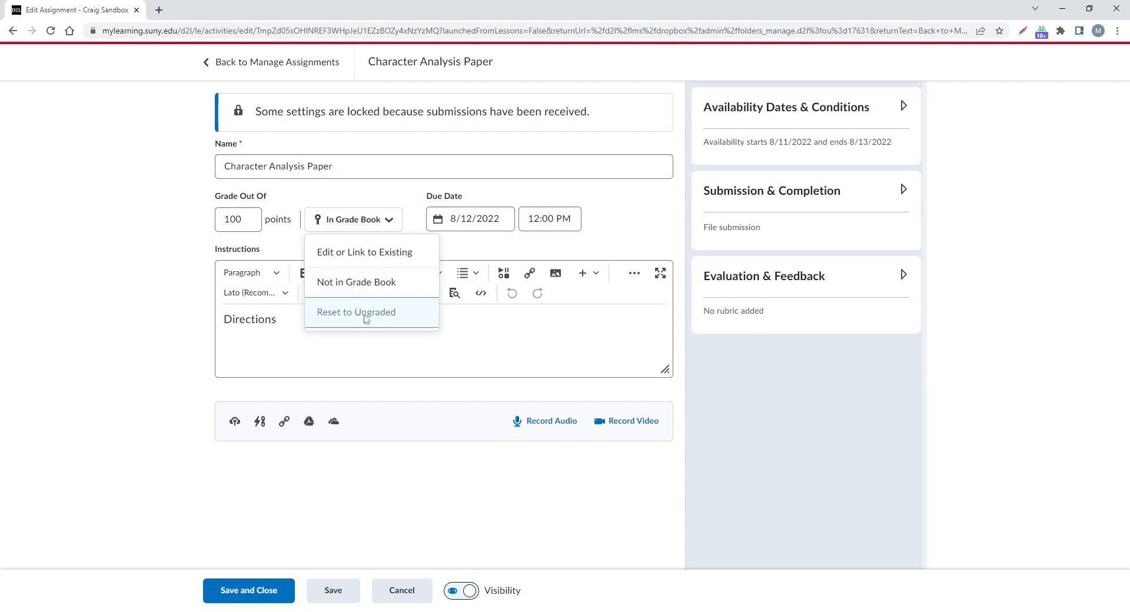
{"action": "left_click", "coordinate": [411, 597]}
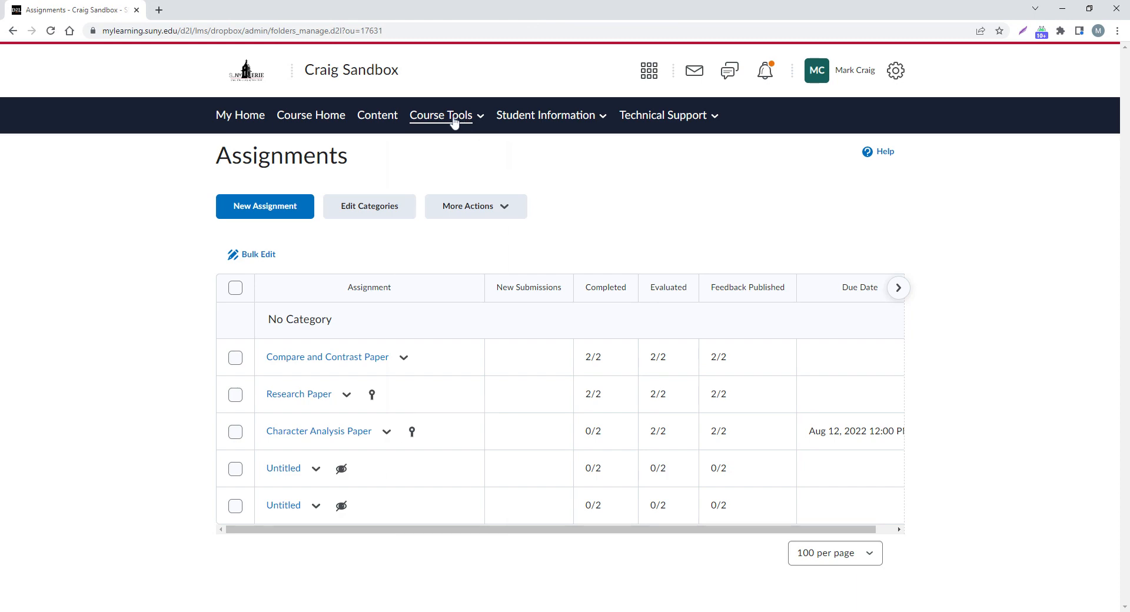
Open the assessment settings of the discussion topic "Will Josh Allen win us a Super Bowl?" in Go Bills Discussions.
{"action": "left_click", "coordinate": [464, 117]}
{"action": "left_click", "coordinate": [457, 304]}
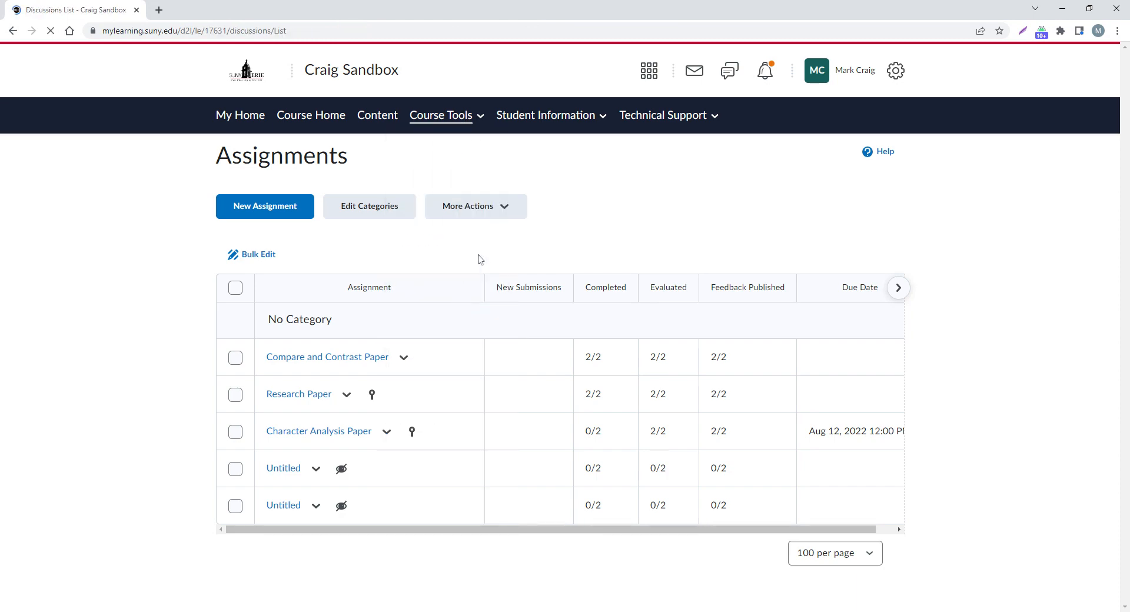
{"action": "scroll", "coordinate": [431, 336], "scroll_direction": "down", "scroll_amount": 1}
{"action": "scroll", "coordinate": [399, 373], "scroll_direction": "down", "scroll_amount": 2}
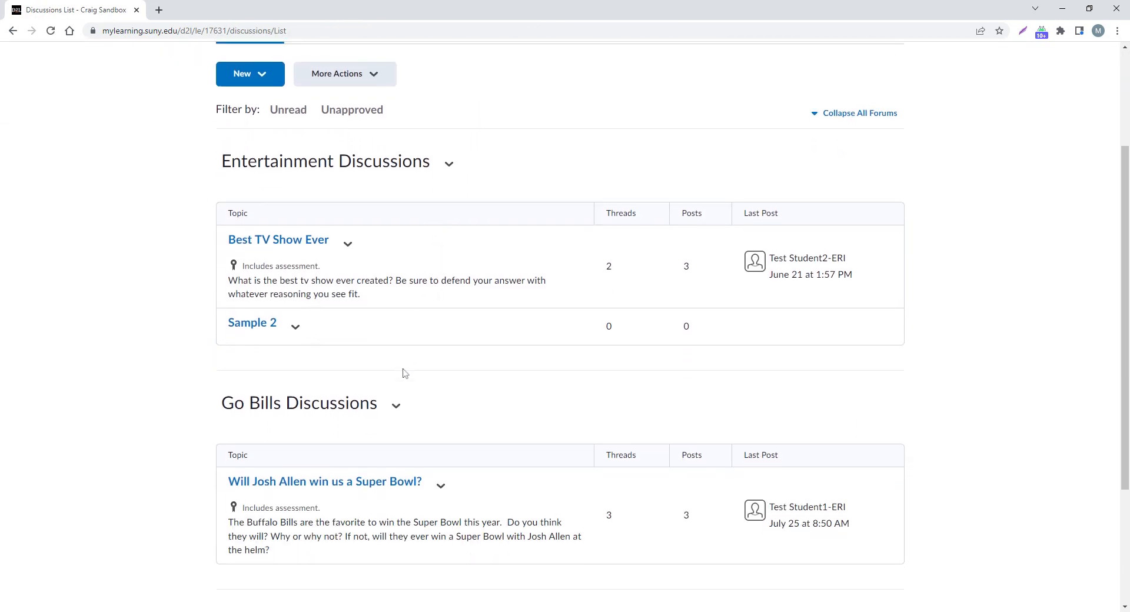
{"action": "scroll", "coordinate": [381, 373], "scroll_direction": "down", "scroll_amount": 1}
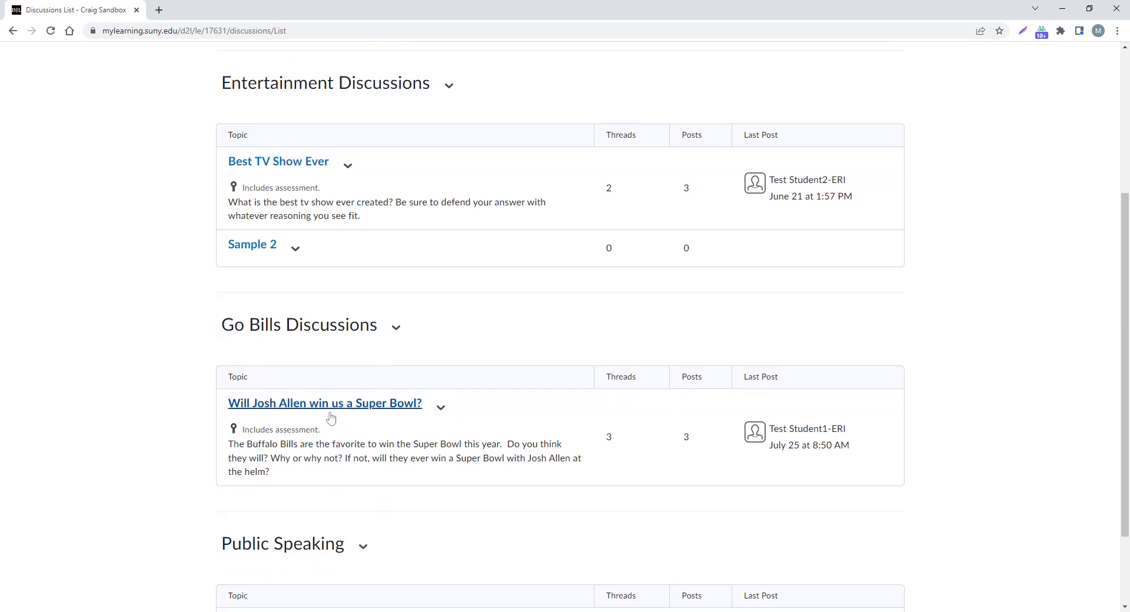
{"action": "left_click", "coordinate": [441, 409]}
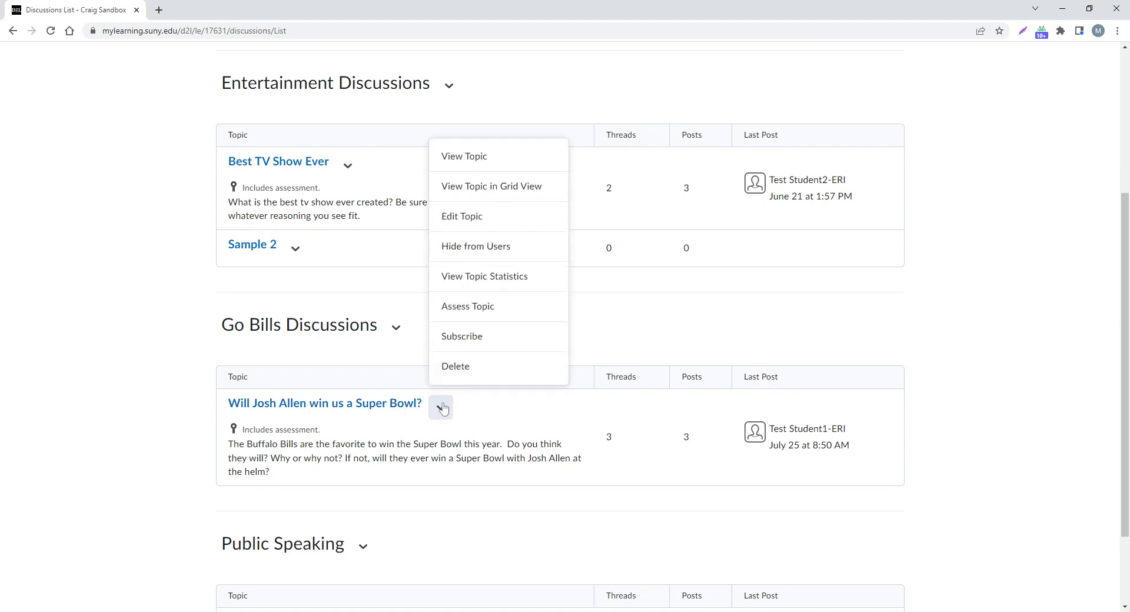
{"action": "left_click", "coordinate": [477, 224]}
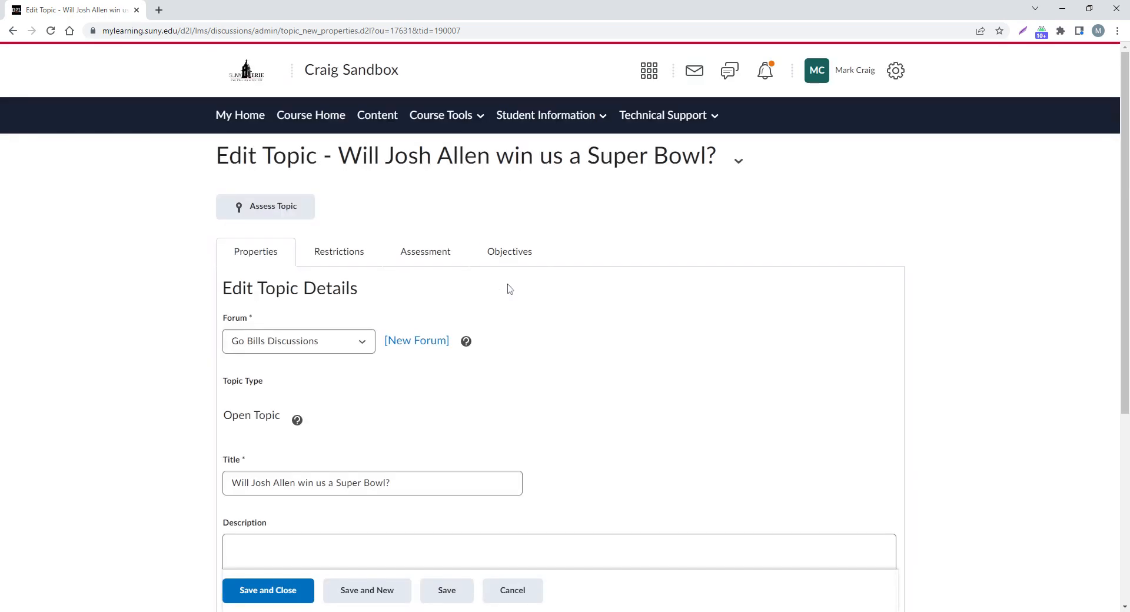
{"action": "left_click", "coordinate": [439, 254]}
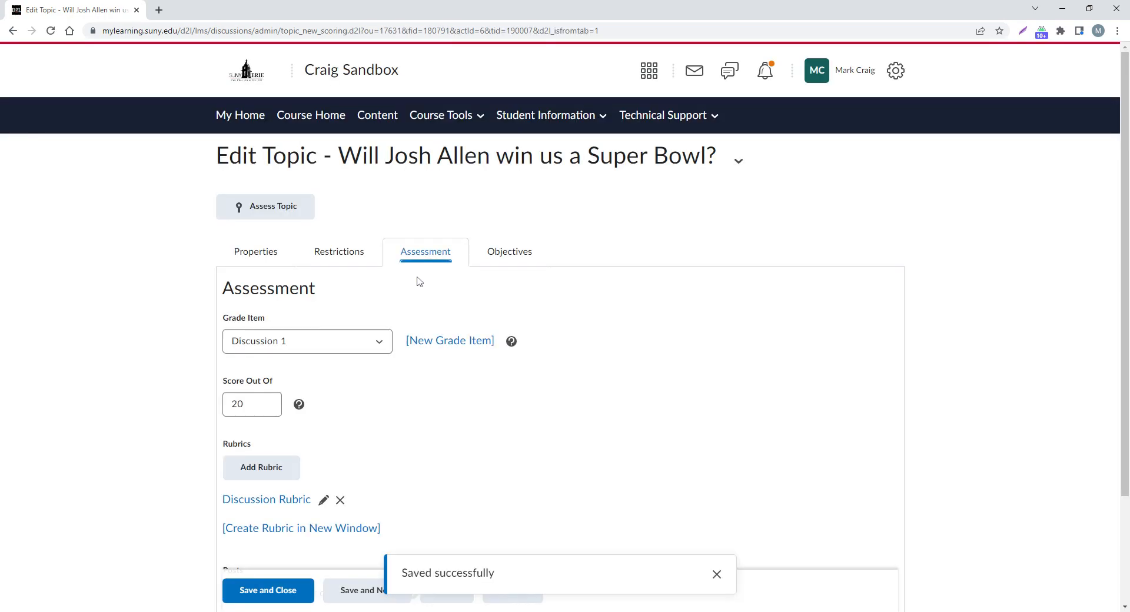
Try clearing the topic's grade item, reselect Discussion 1, and save the topic.
{"action": "left_click", "coordinate": [300, 359]}
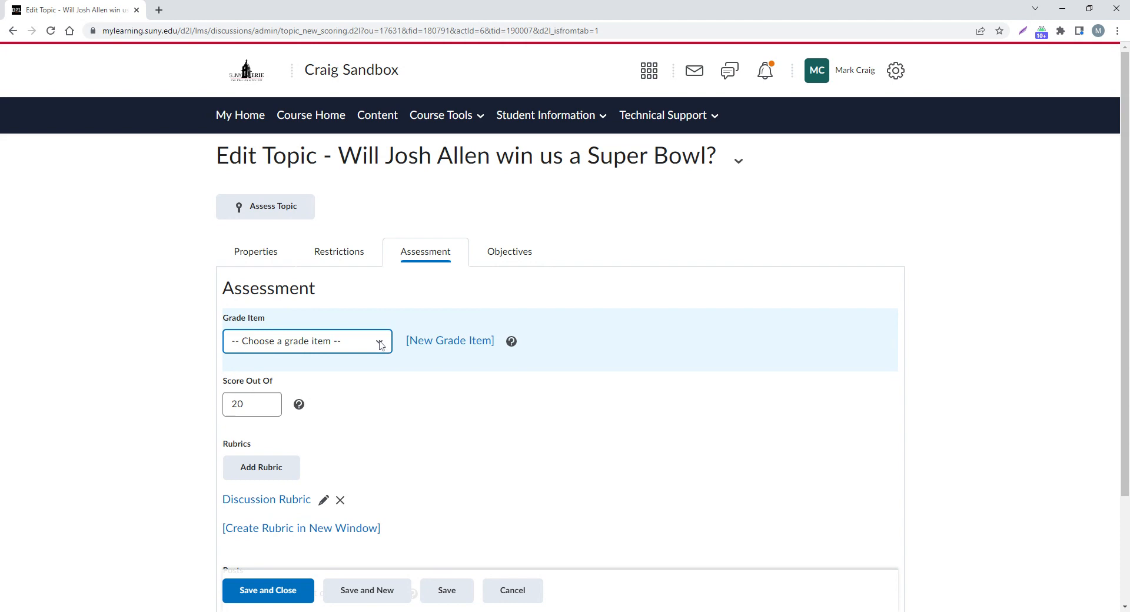
{"action": "left_click", "coordinate": [332, 359]}
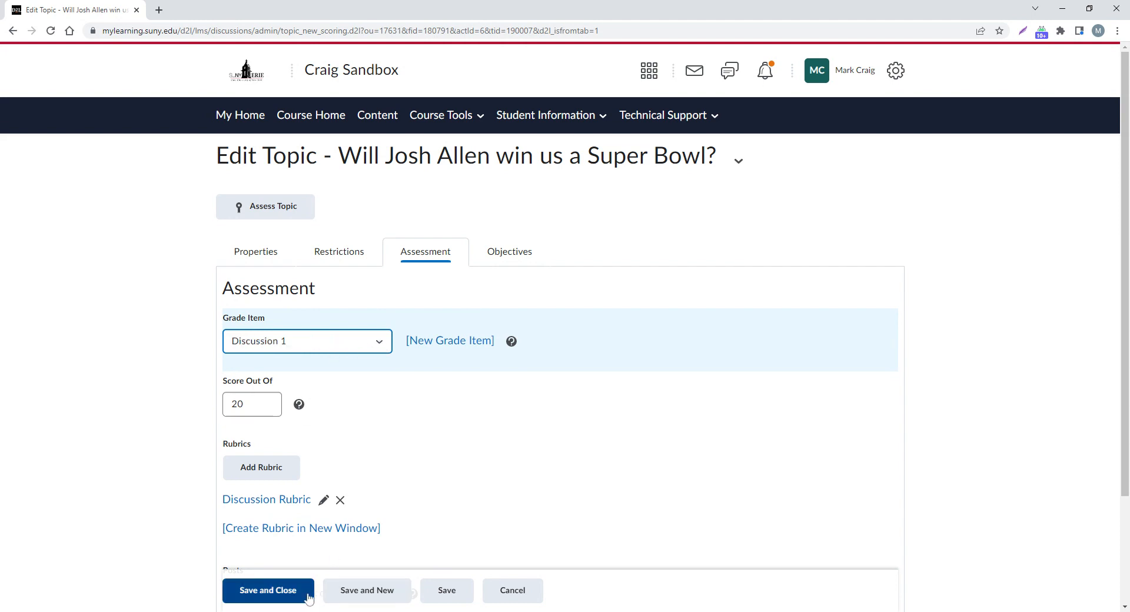
{"action": "left_click", "coordinate": [268, 590]}
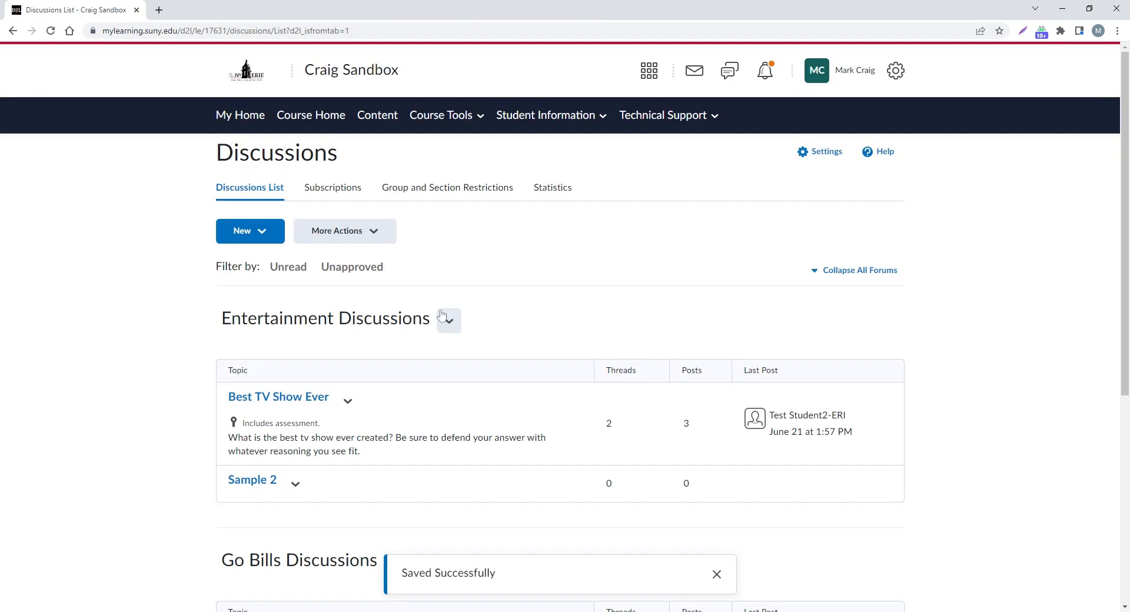
Open the course's grade management list.
{"action": "left_click", "coordinate": [560, 119]}
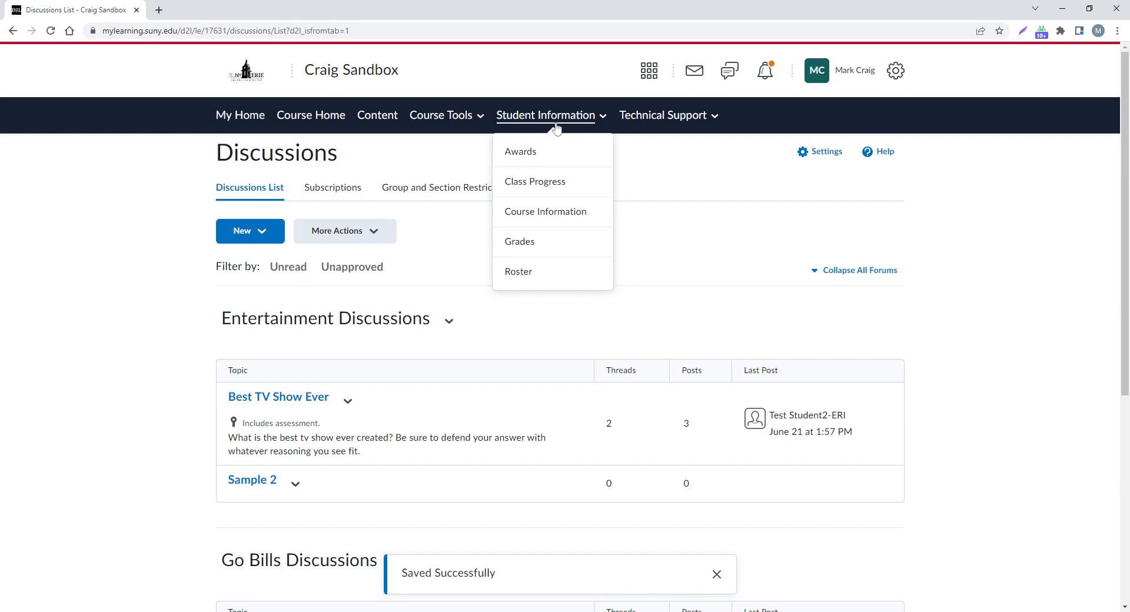
{"action": "left_click", "coordinate": [546, 246]}
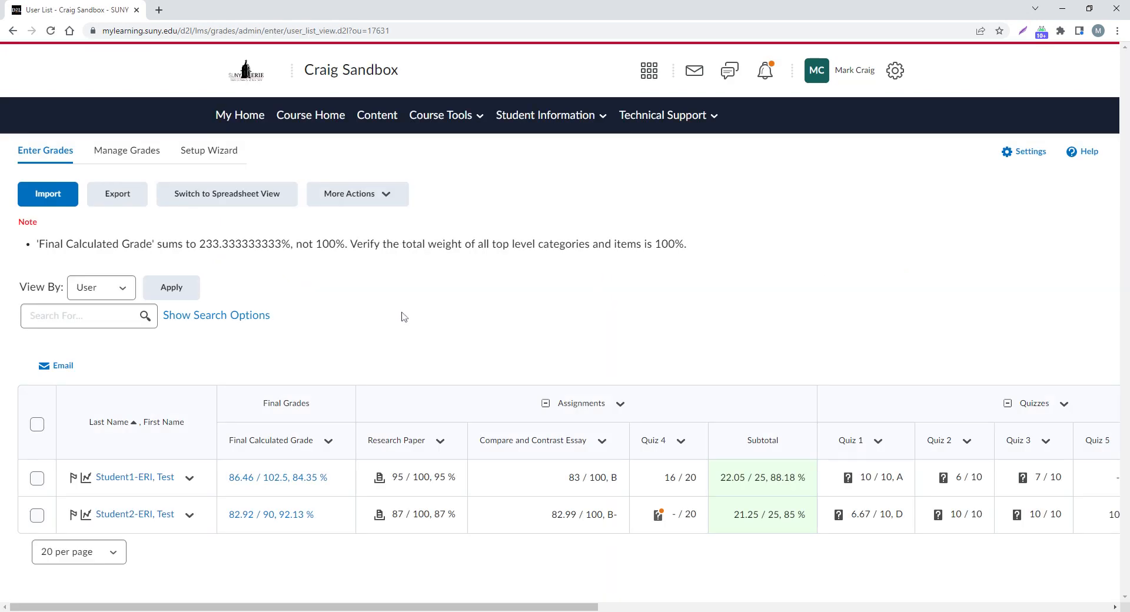
{"action": "left_click", "coordinate": [126, 151]}
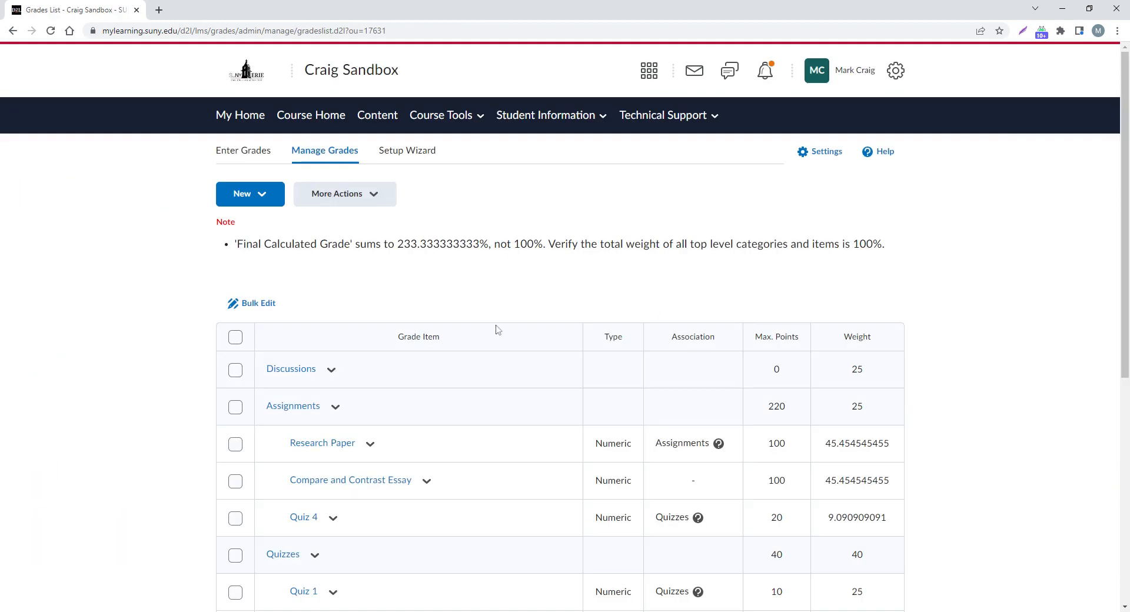
Delete the Test 1 - OLD grade item from the gradebook and check the remaining grade items.
{"action": "left_click", "coordinate": [369, 201]}
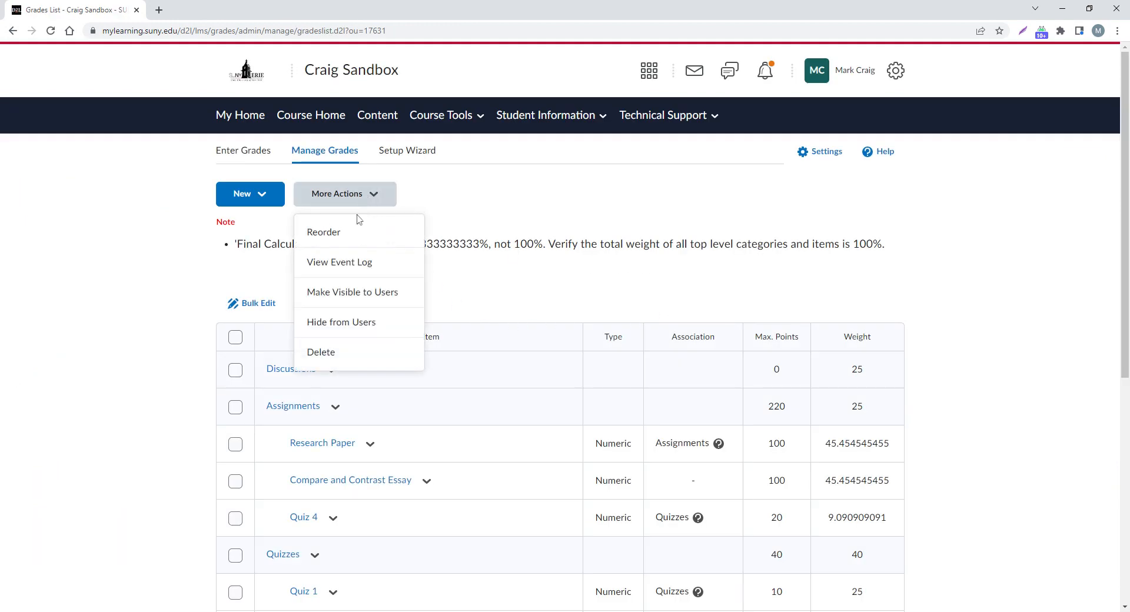
{"action": "left_click", "coordinate": [347, 355]}
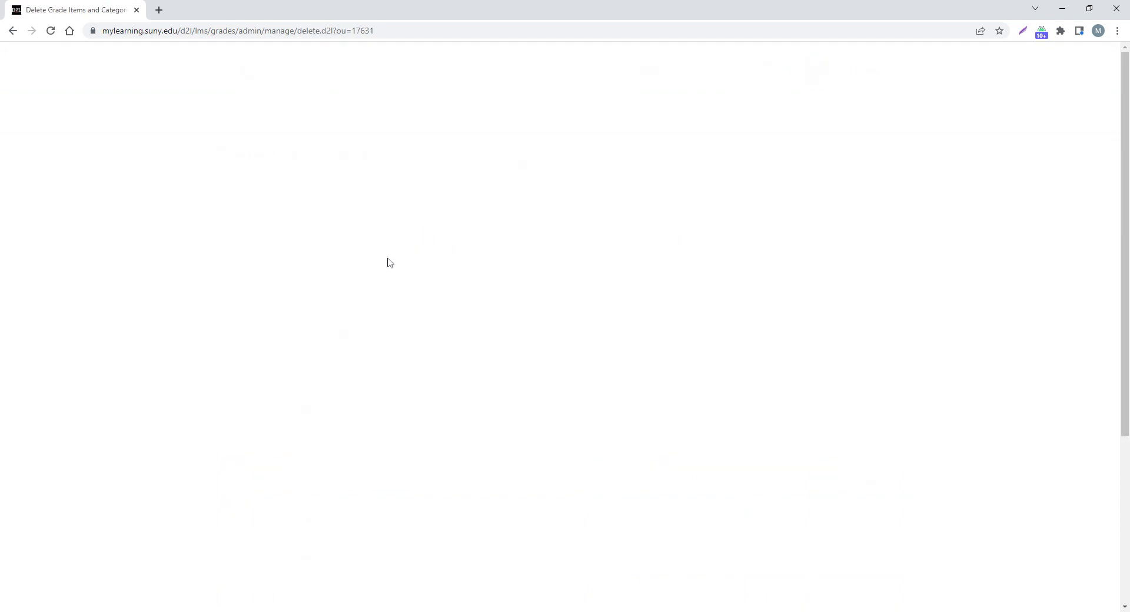
{"action": "scroll", "coordinate": [282, 308], "scroll_direction": "down", "scroll_amount": 1}
{"action": "scroll", "coordinate": [281, 308], "scroll_direction": "down", "scroll_amount": 4}
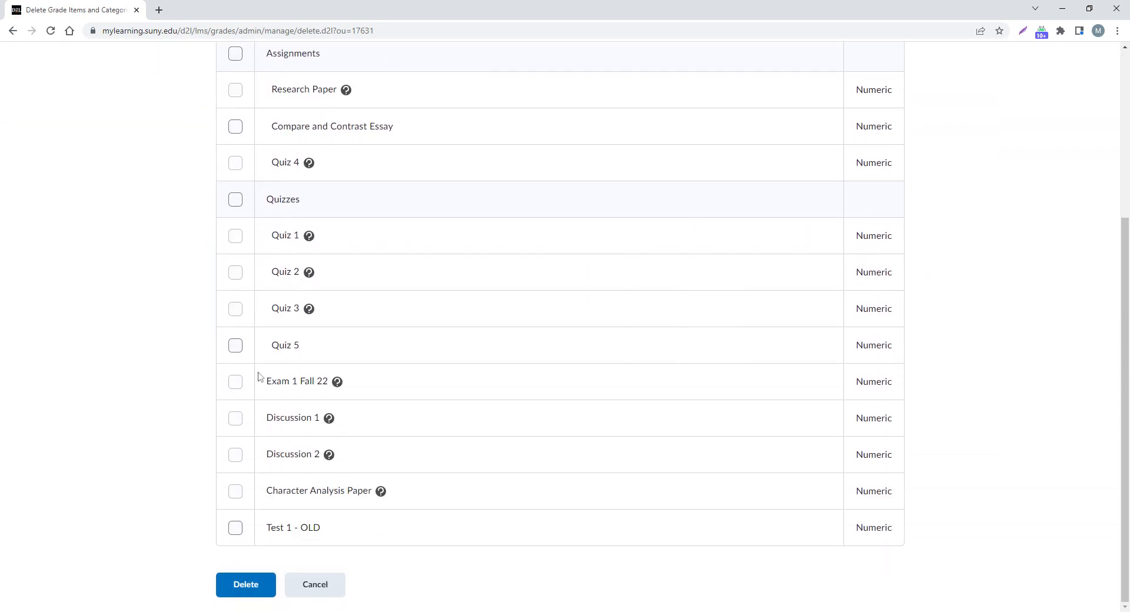
{"action": "left_click", "coordinate": [236, 529]}
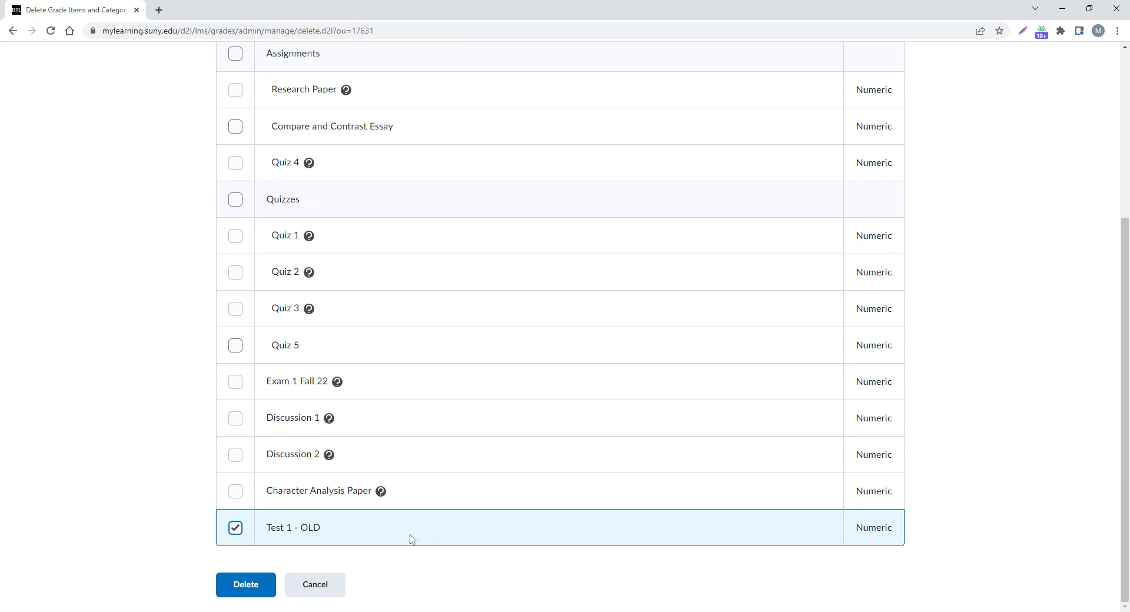
{"action": "left_click", "coordinate": [261, 584]}
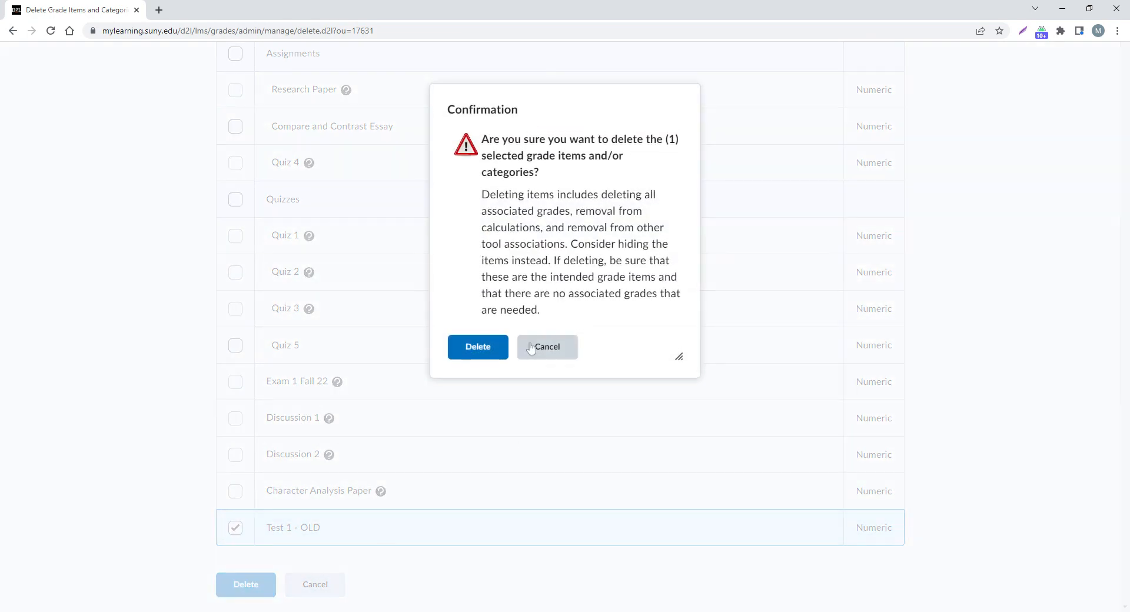
{"action": "left_click", "coordinate": [488, 356]}
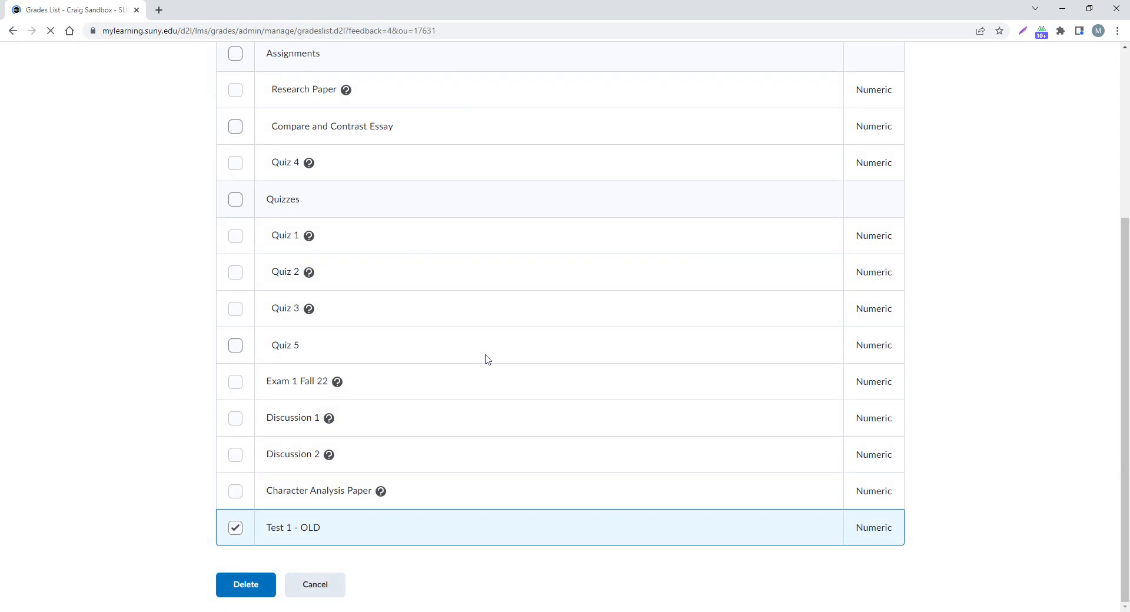
{"action": "scroll", "coordinate": [316, 336], "scroll_direction": "down", "scroll_amount": 3}
{"action": "scroll", "coordinate": [316, 342], "scroll_direction": "down", "scroll_amount": 3}
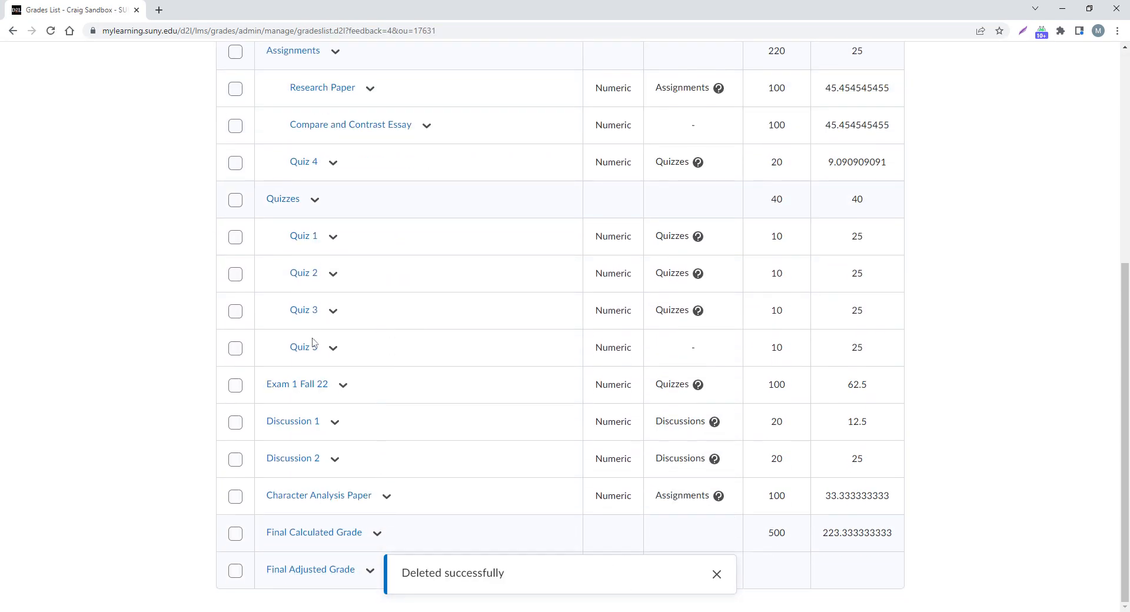
{"action": "scroll", "coordinate": [323, 490], "scroll_direction": "up", "scroll_amount": 2}
{"action": "scroll", "coordinate": [323, 490], "scroll_direction": "up", "scroll_amount": 5}
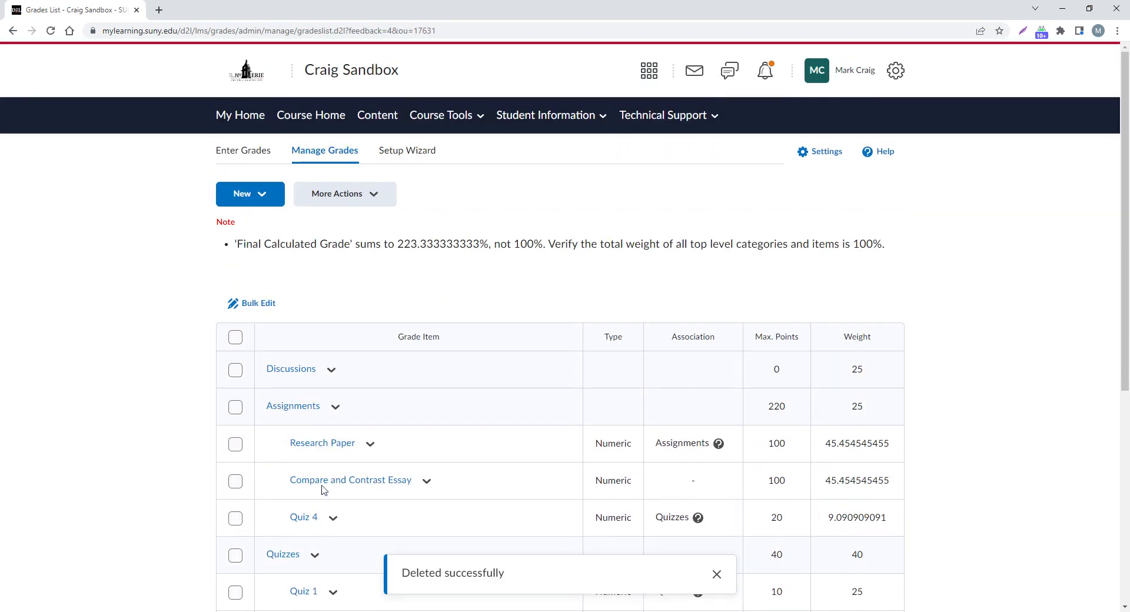
Open the course's quiz management list and check which quizzes are tied to grade items.
{"action": "left_click", "coordinate": [459, 113]}
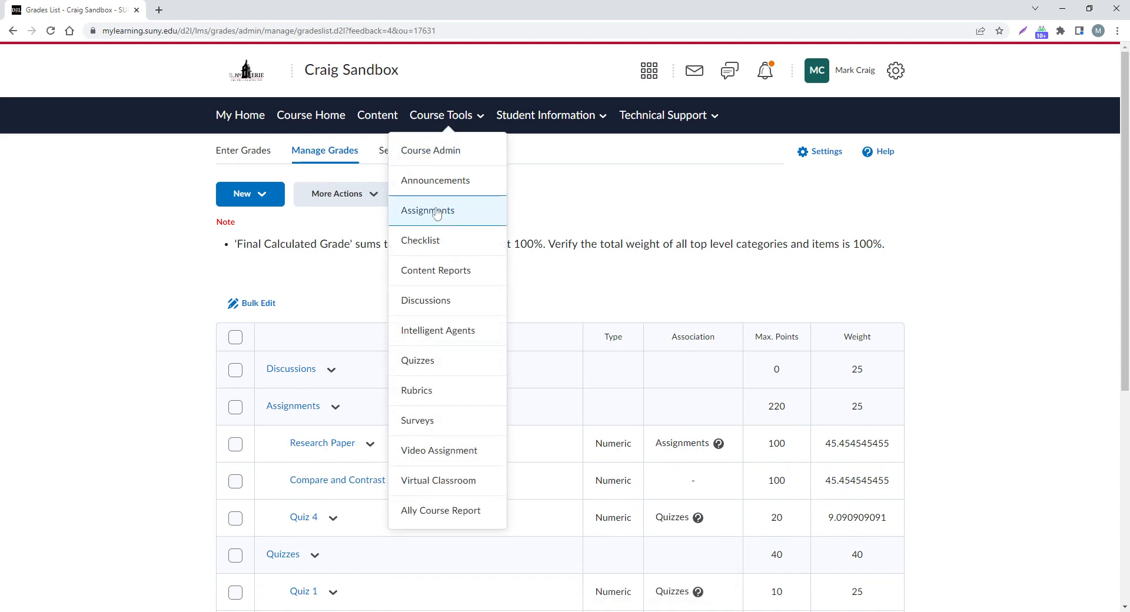
{"action": "left_click", "coordinate": [432, 360]}
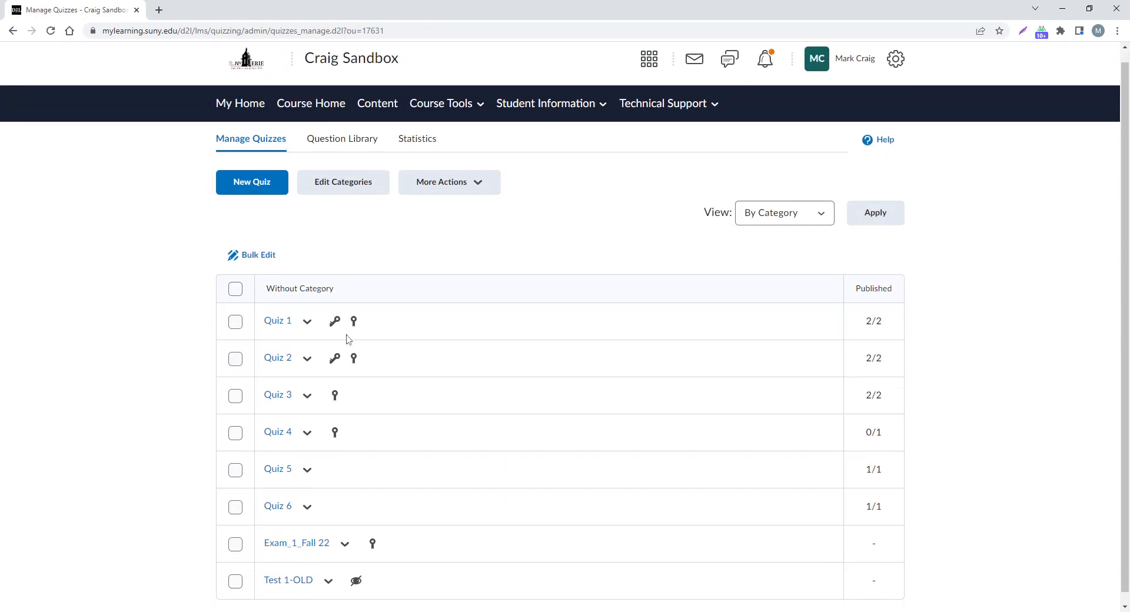
{"action": "scroll", "coordinate": [345, 335], "scroll_direction": "down", "scroll_amount": 1}
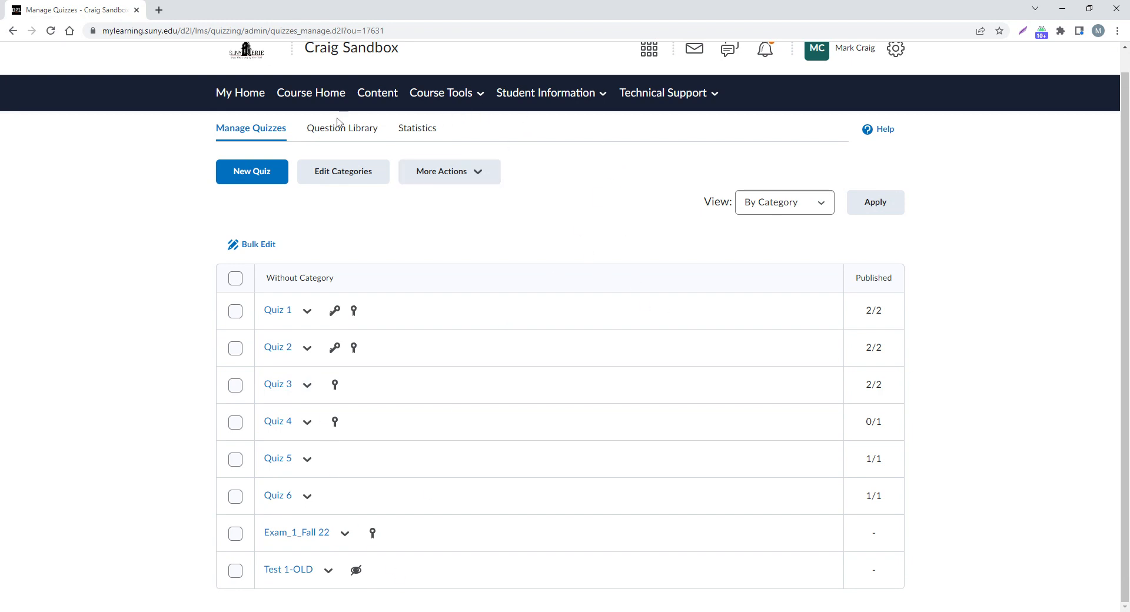
Return to the grade management list and review the remaining grade items with their associations.
{"action": "left_click", "coordinate": [522, 92]}
{"action": "left_click", "coordinate": [528, 221]}
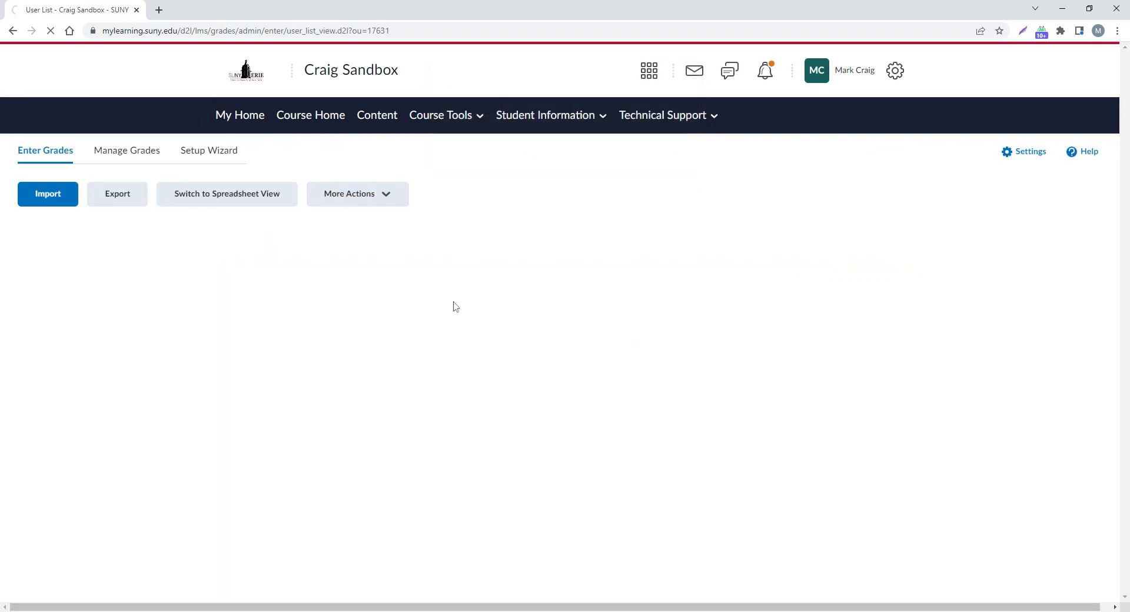
{"action": "left_click", "coordinate": [141, 152]}
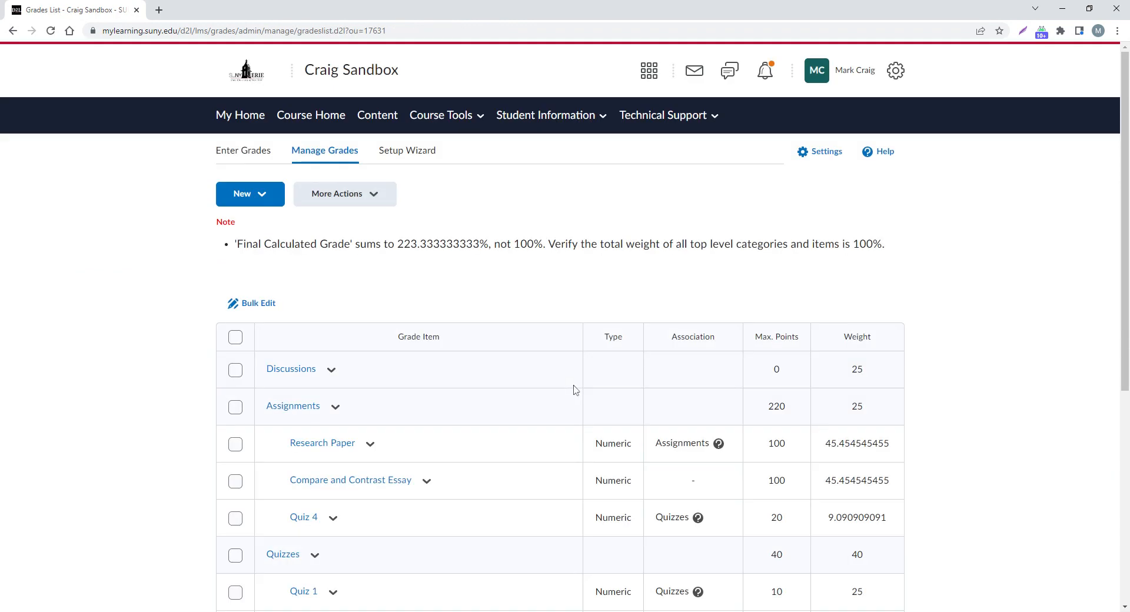
{"action": "scroll", "coordinate": [559, 382], "scroll_direction": "down", "scroll_amount": 5}
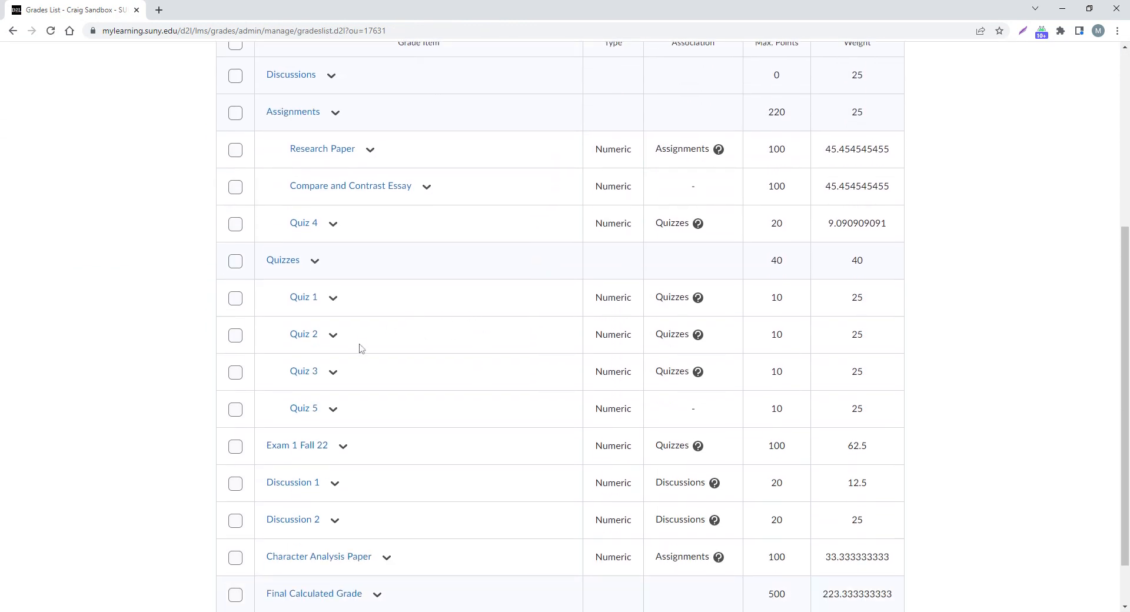